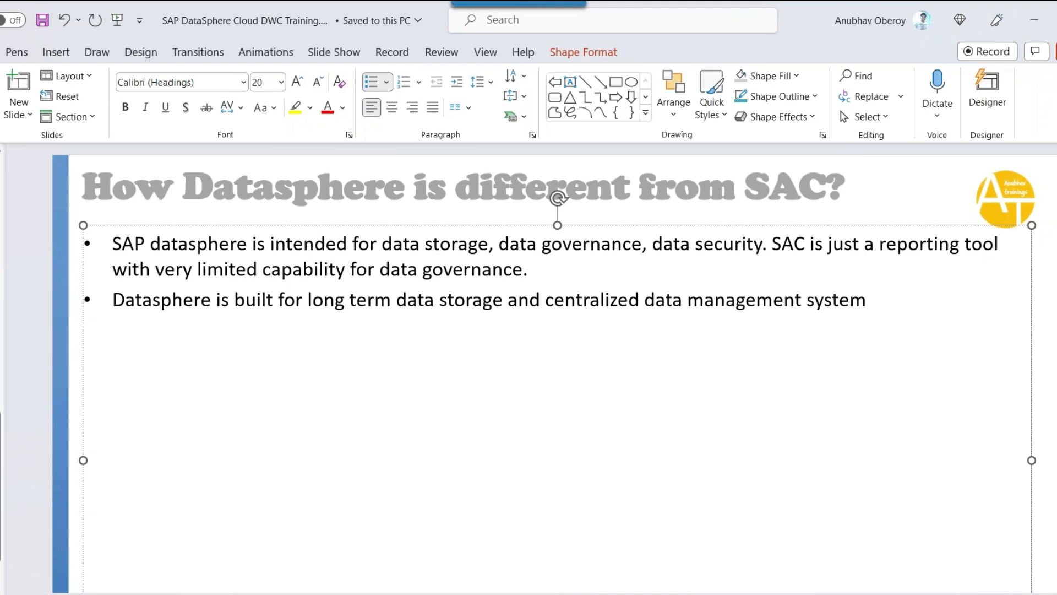
Extend the second bullet with 'SAC is intended to build dashboard and interactive applications used by end users.', fixing the misspelling of 'interactive'.
type("SAC is intend")
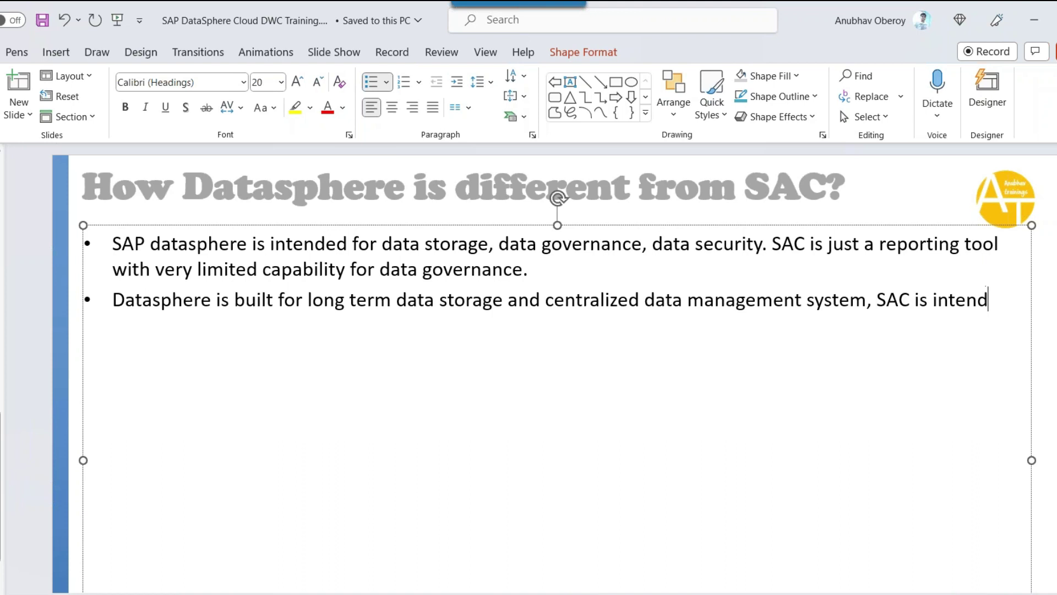
type("ed to ")
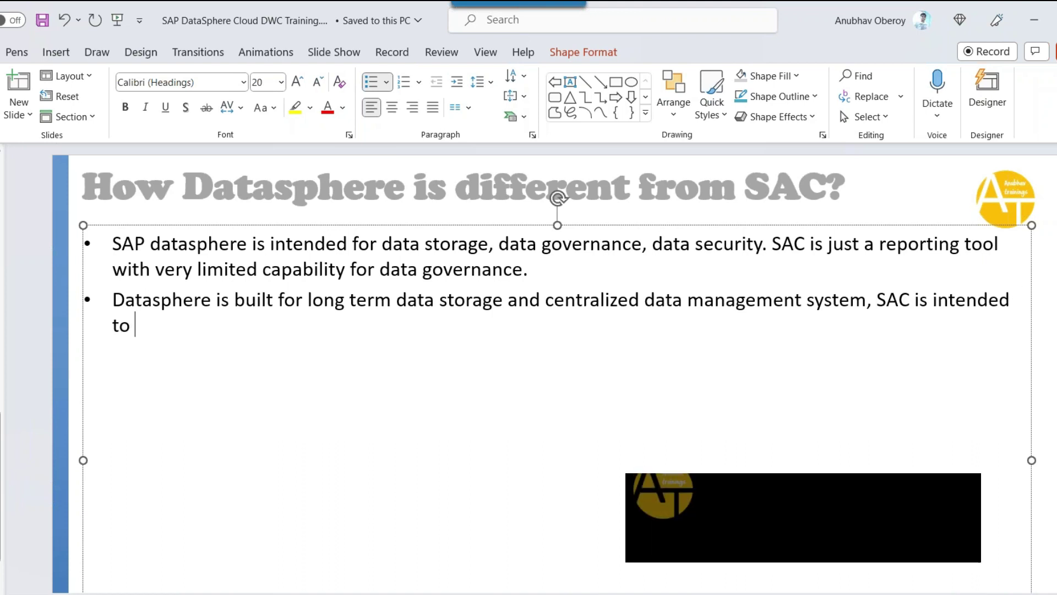
type("buy")
key("BackSpace")
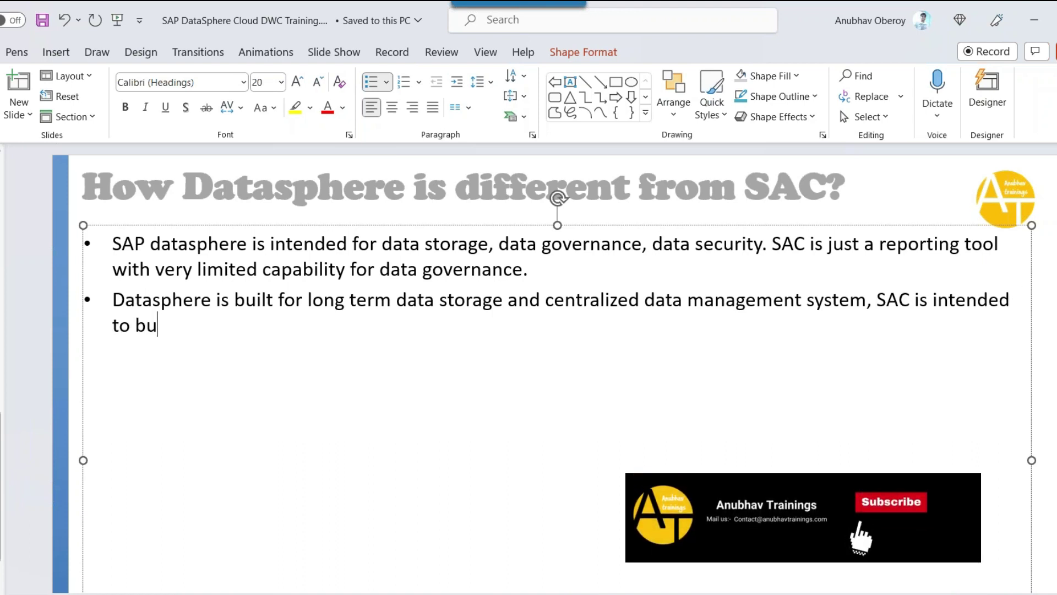
type("ild ")
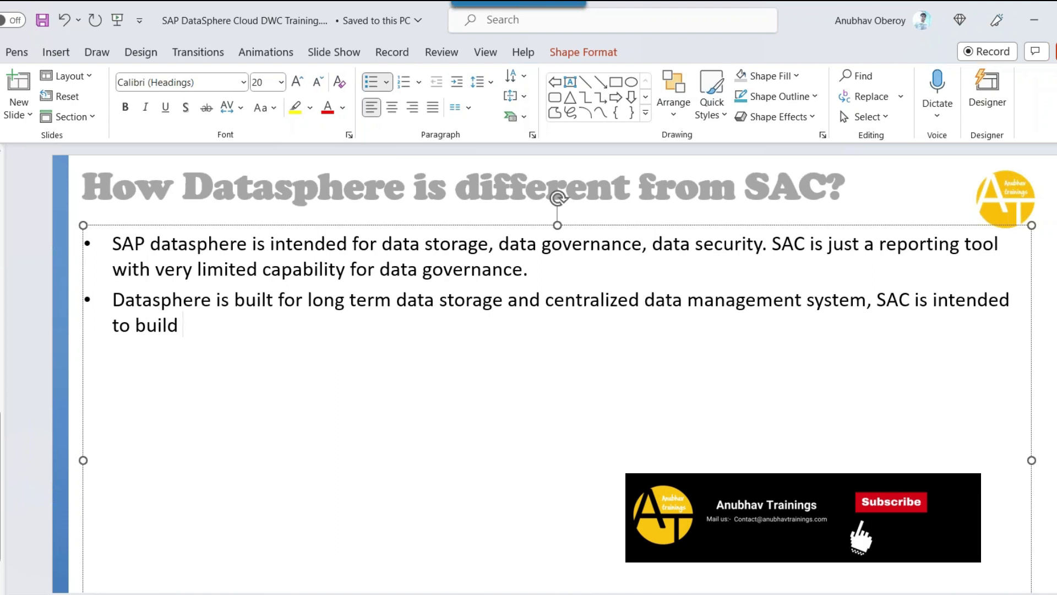
type("dashboard and intr")
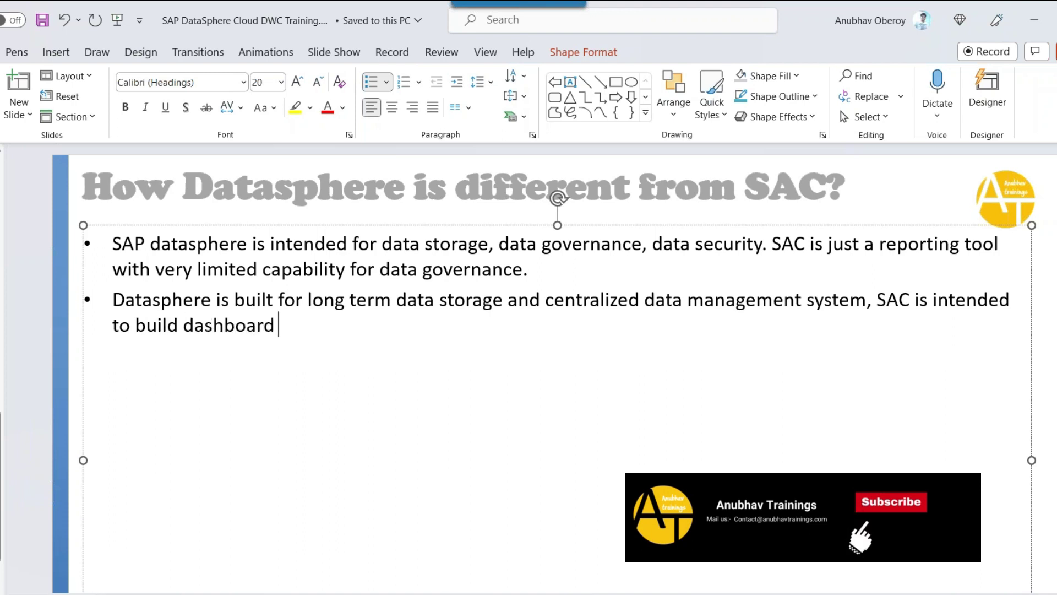
key("BackSpace")
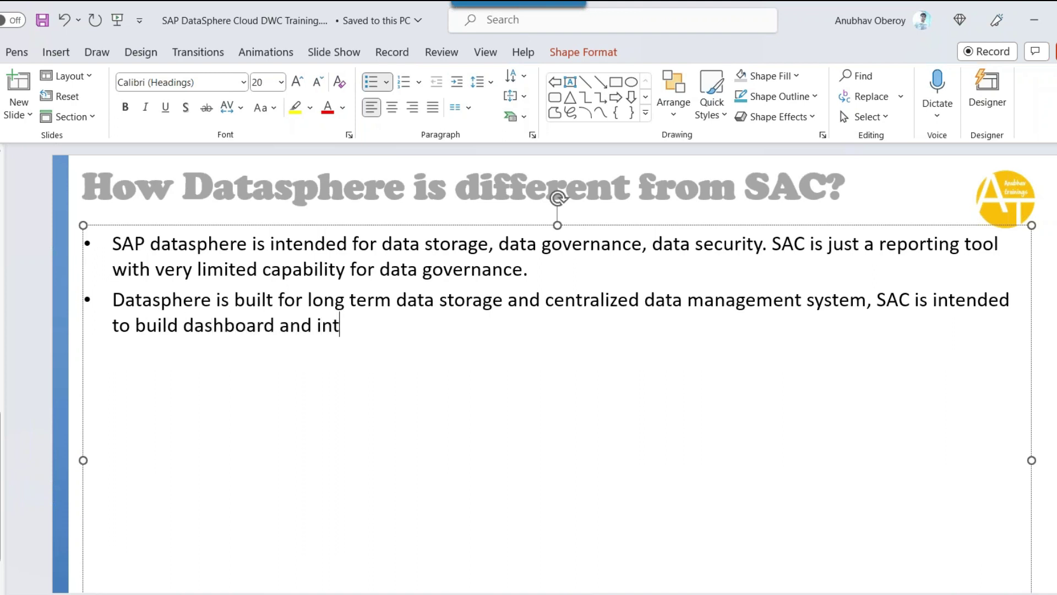
type("erative ap")
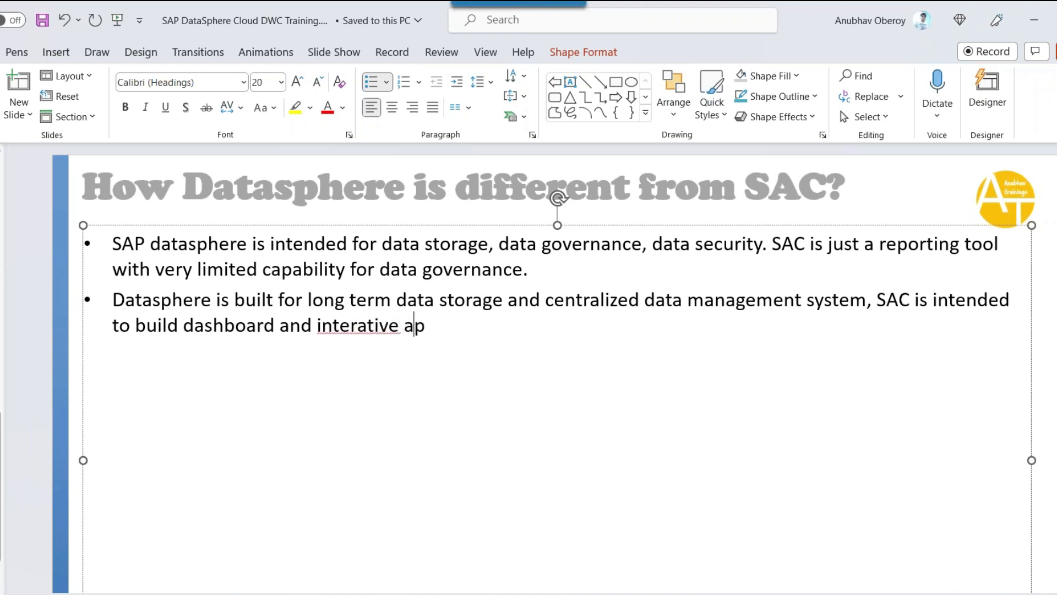
type("plications ")
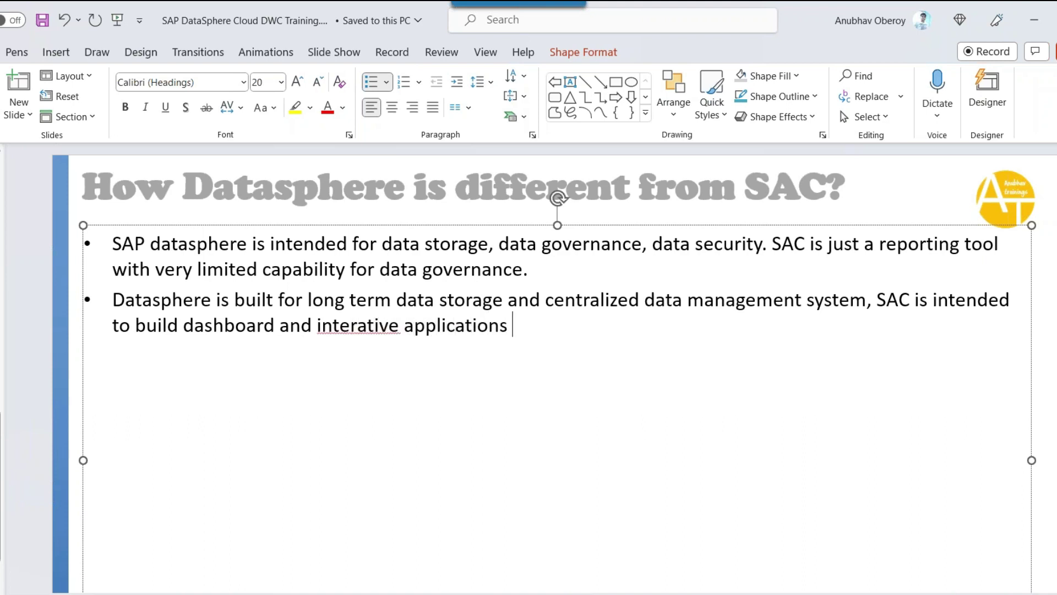
type("used by end users.")
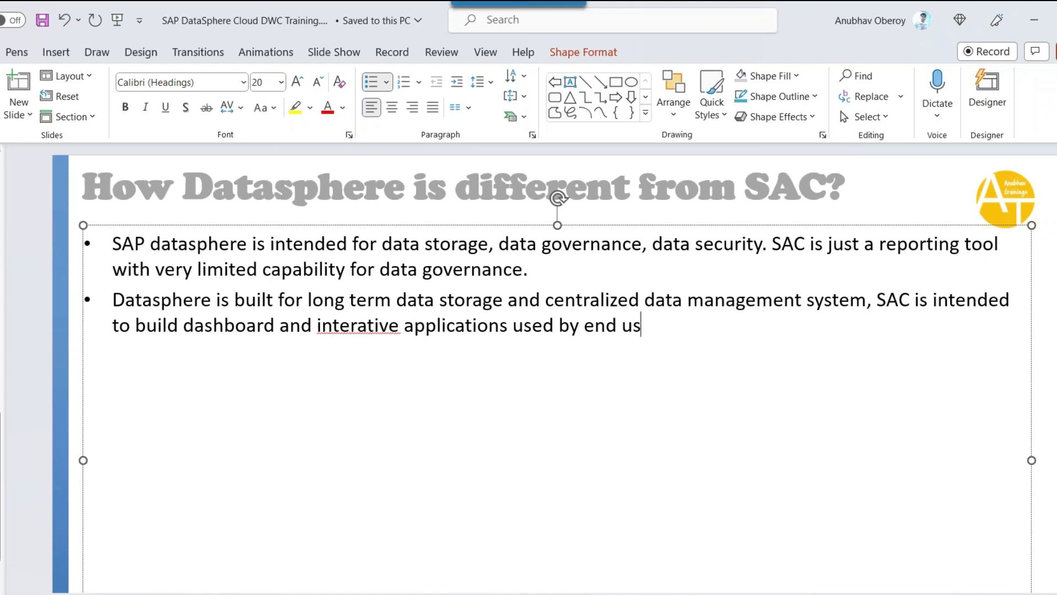
right_click(355, 330)
left_click(405, 364)
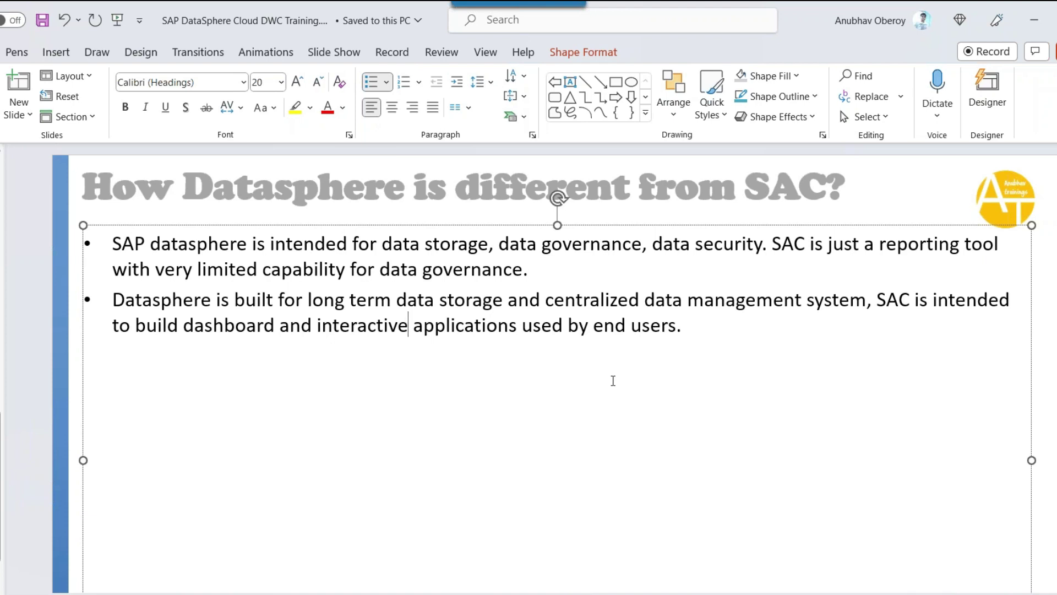
Add a third bullet: 'Datasphere is the source of data and SAC is the consumer of the data.'.
key("ctrl+End")
key("Return")
type("Datasphere")
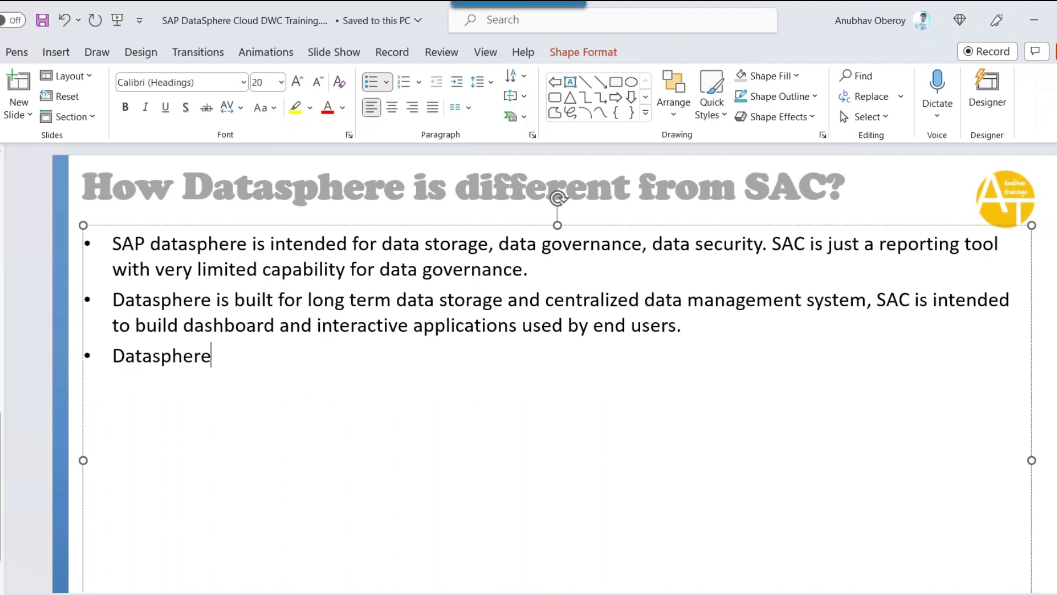
type(" is the so")
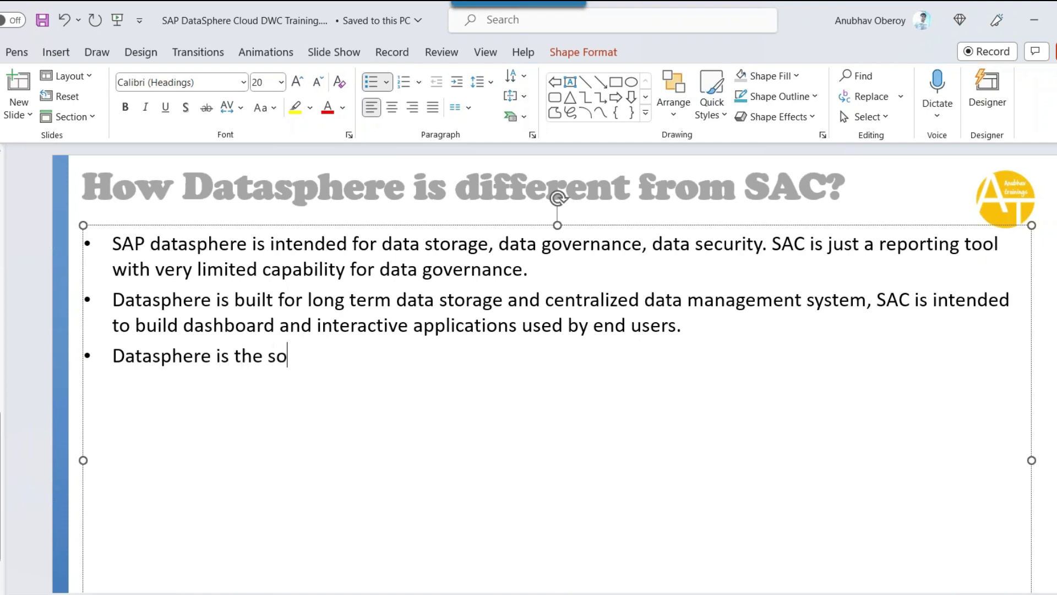
type("urce of data ")
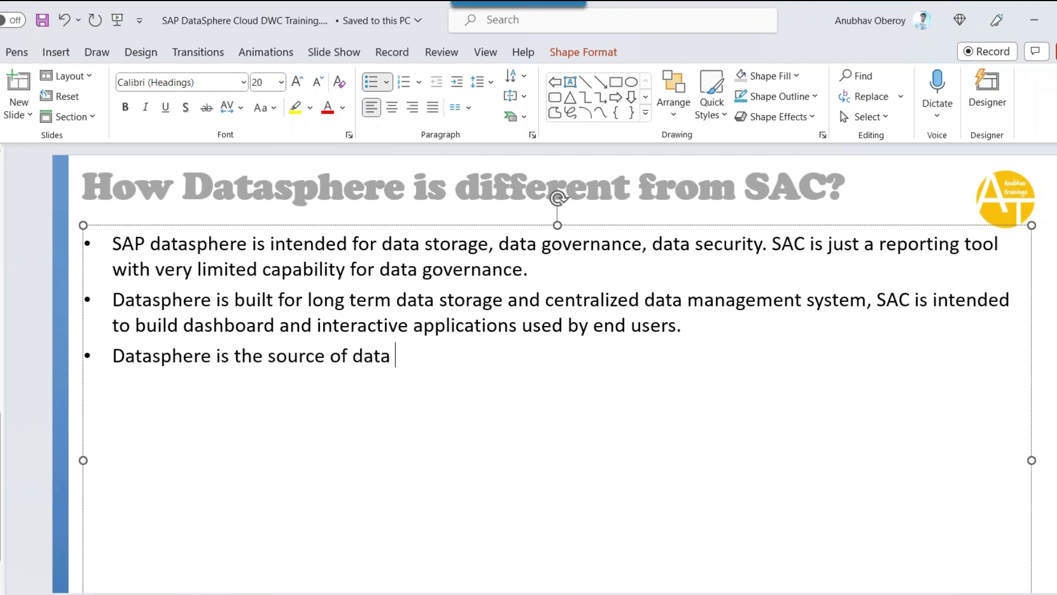
type("and SAC is t")
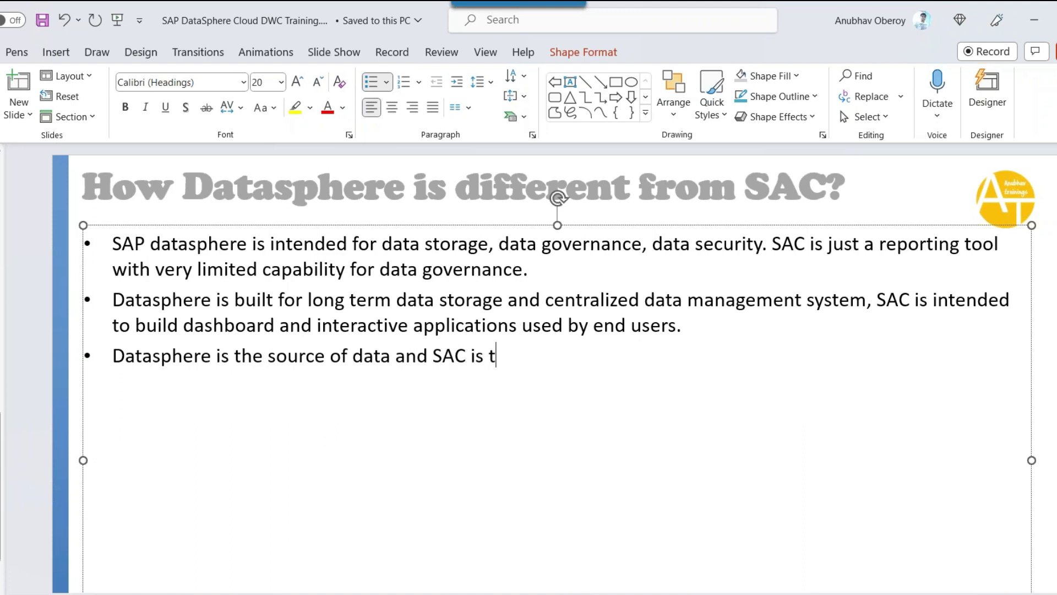
type("he consumer of t")
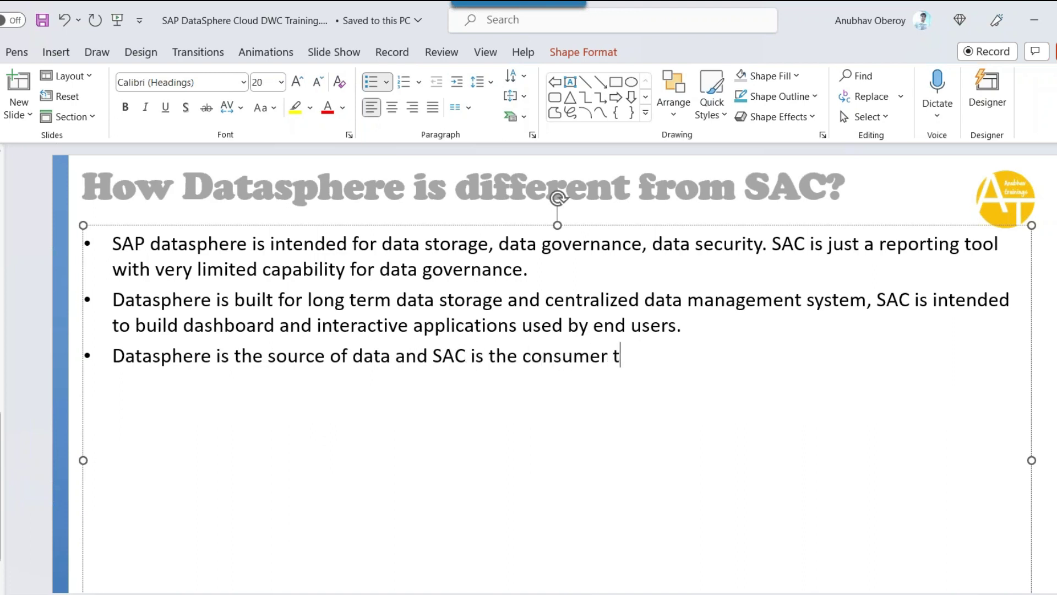
key("BackSpace")
type("of the data.")
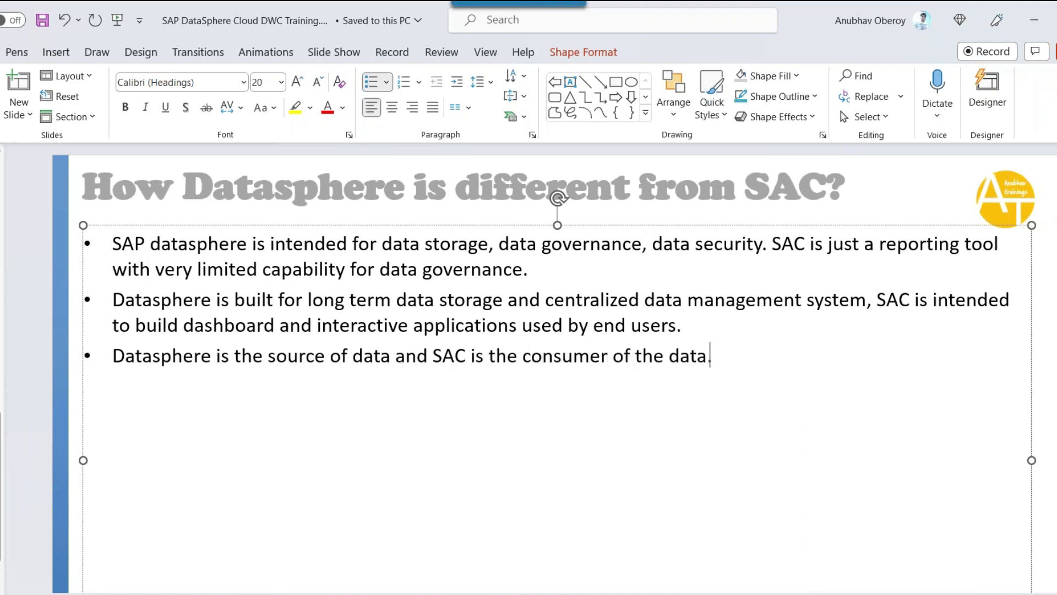
Add a fourth bullet: 'Both are seamlessly integrated yet cost you separate subscription fees.', then start a new bullet.
key("Return")
type("Both are")
key("BackSpace")
type("are s")
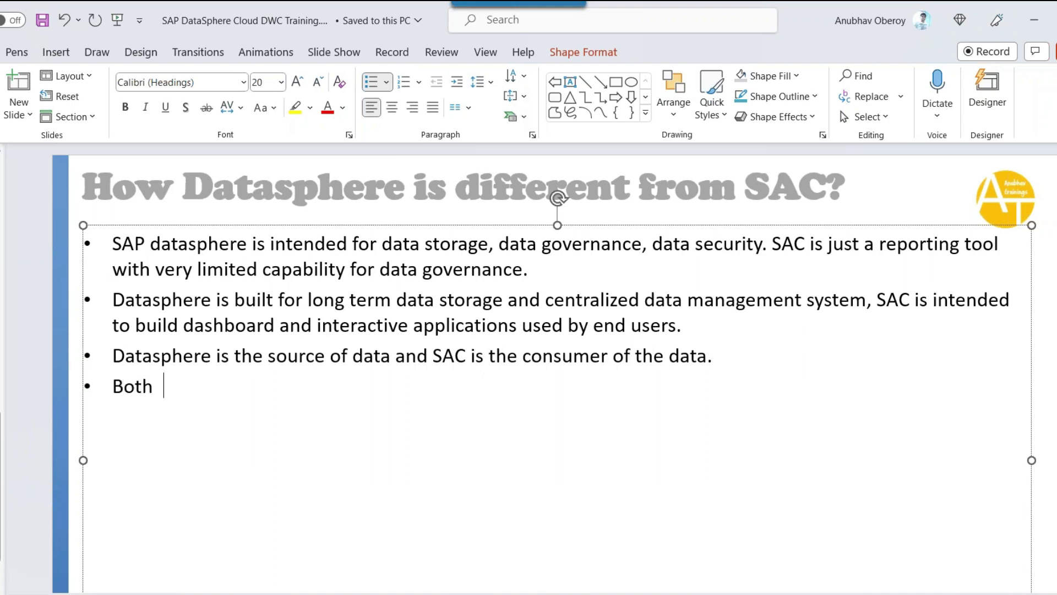
type("eamle")
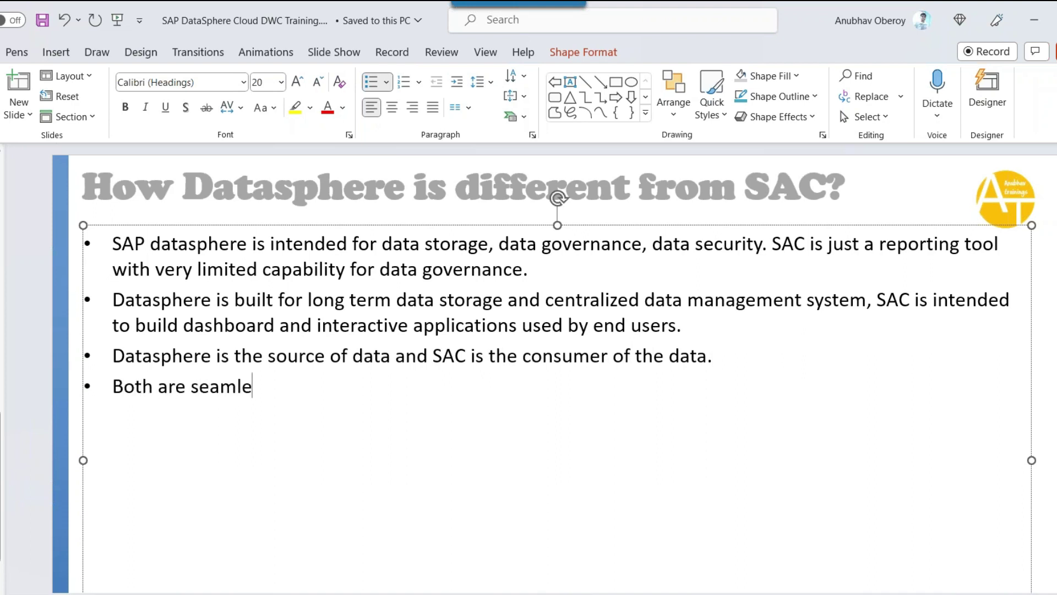
type("ssly integ")
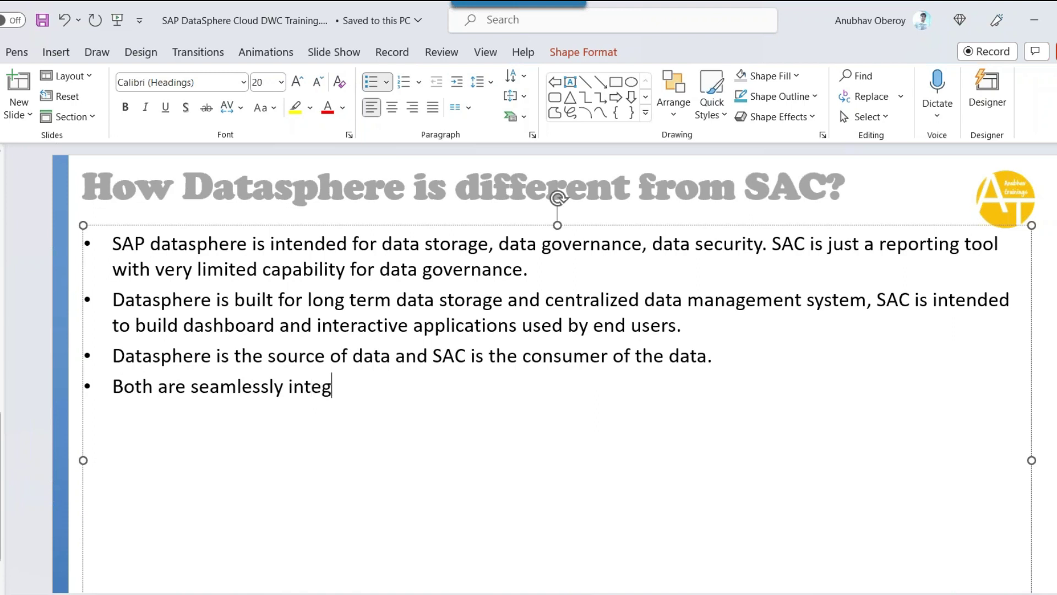
type("rated yed")
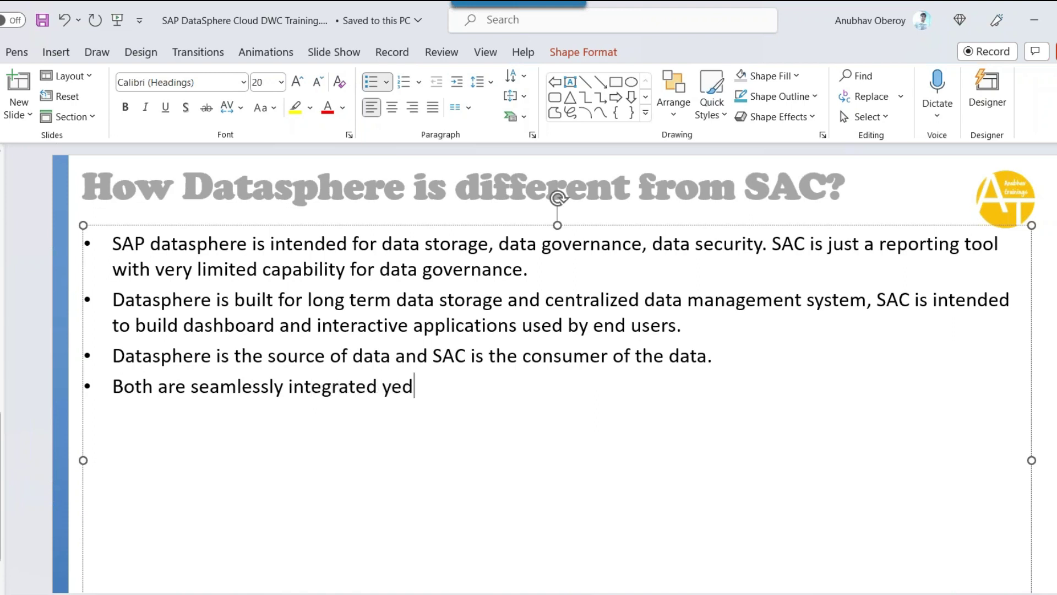
key("BackSpace")
type("t cost y")
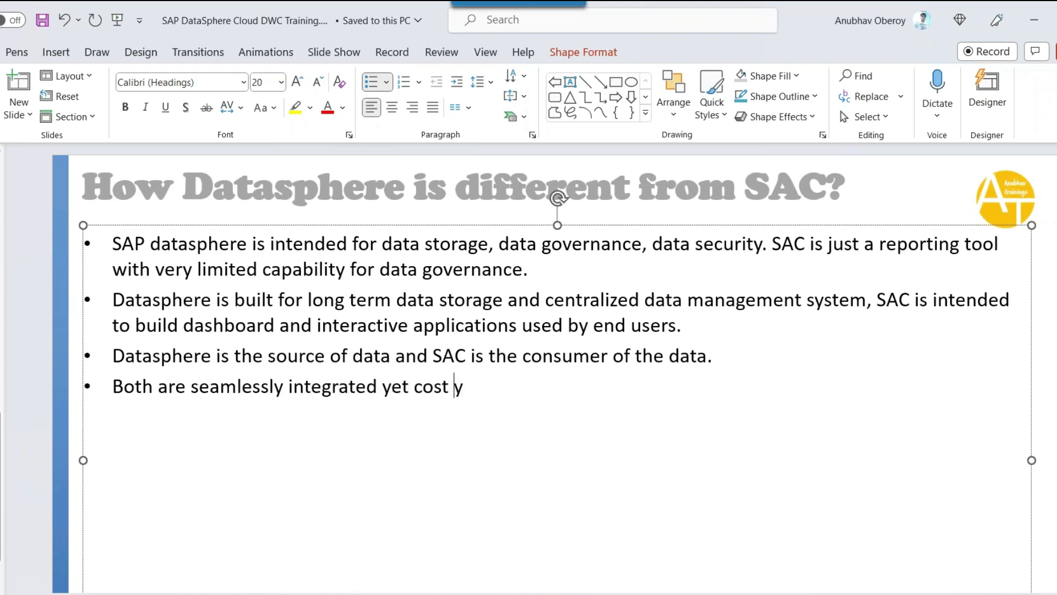
type("ou separate subs")
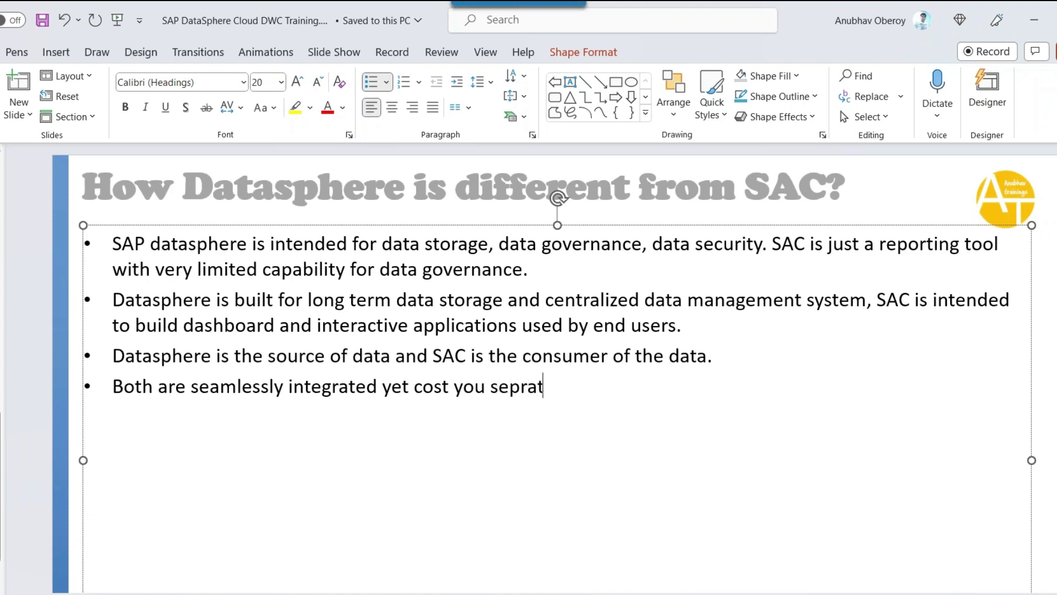
type("cript")
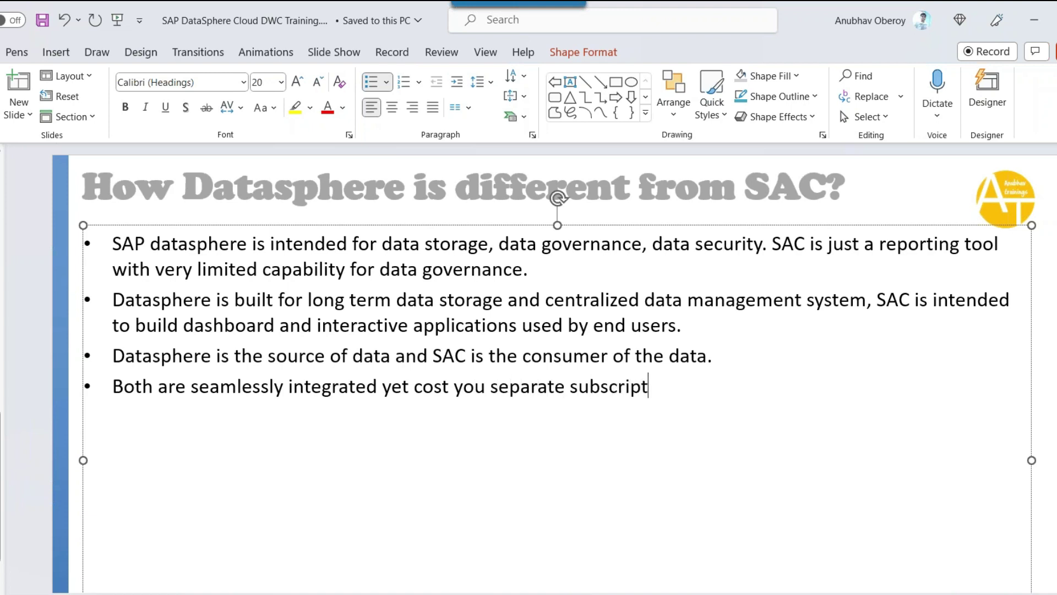
type("ion fees./")
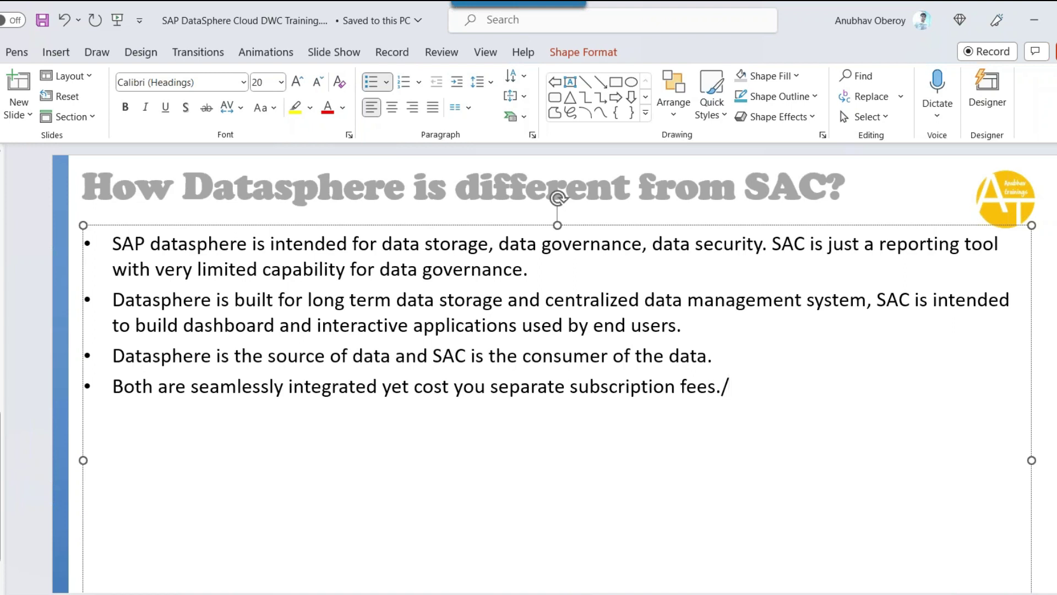
key("BackSpace")
key("Return")
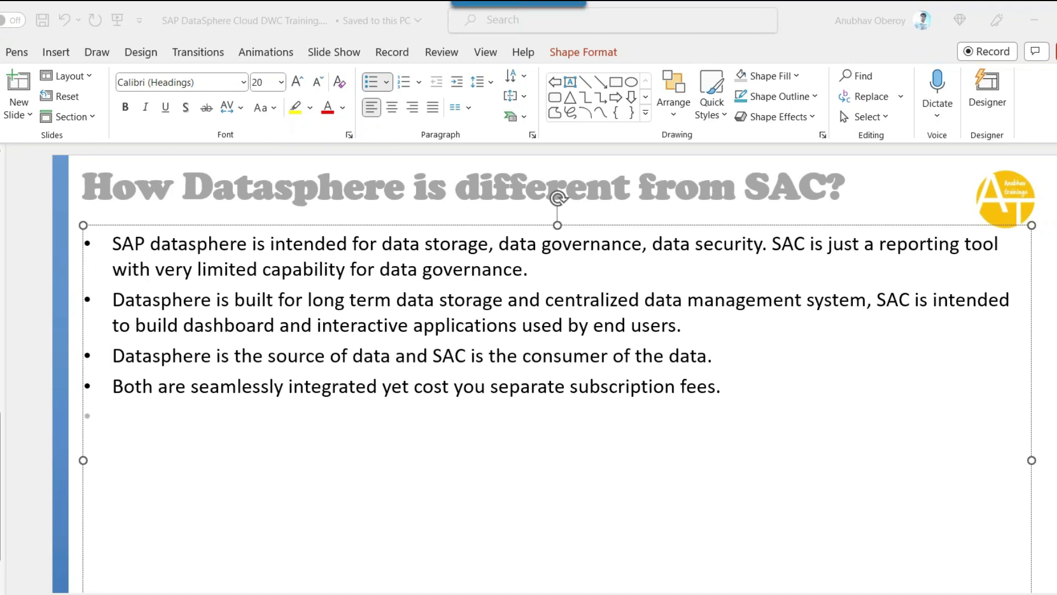
In the empty bullet, type 'Datasphere offers the capability for ETL and complex replication flows but SAC do not offer it'.
left_click(438, 419)
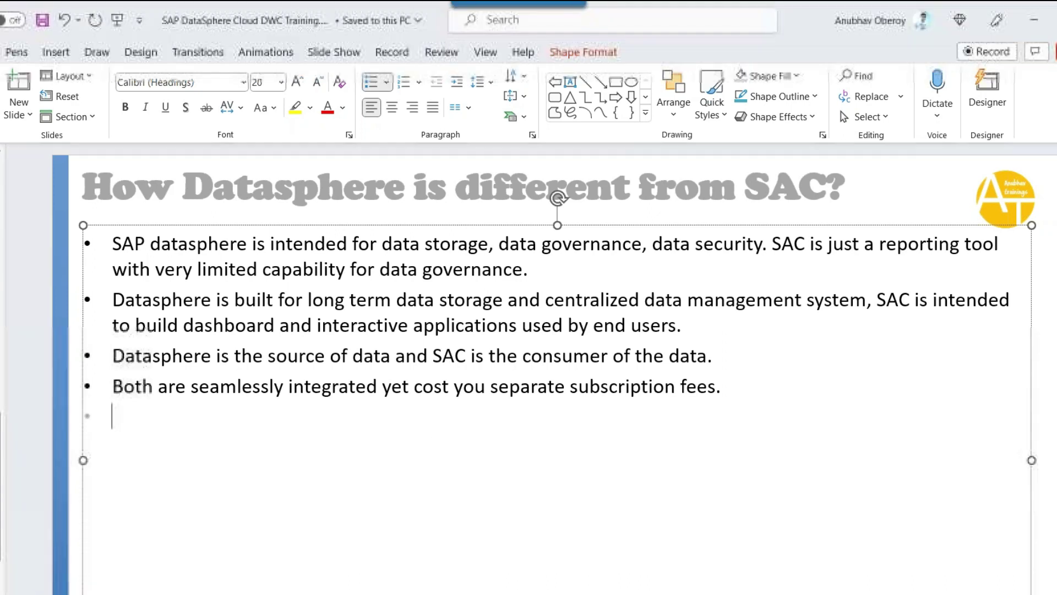
type("Datasp")
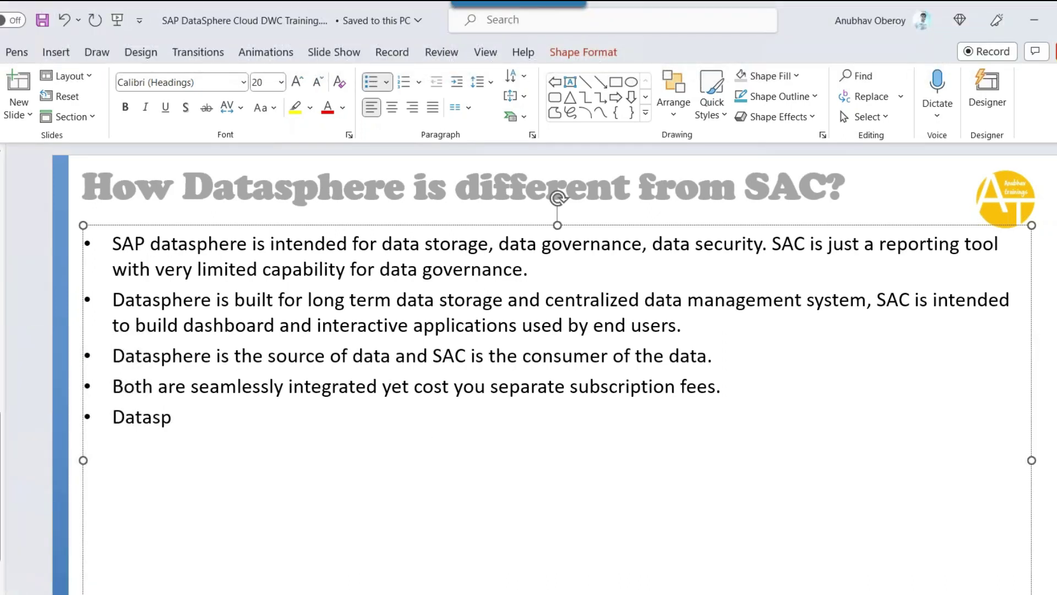
type("here offers")
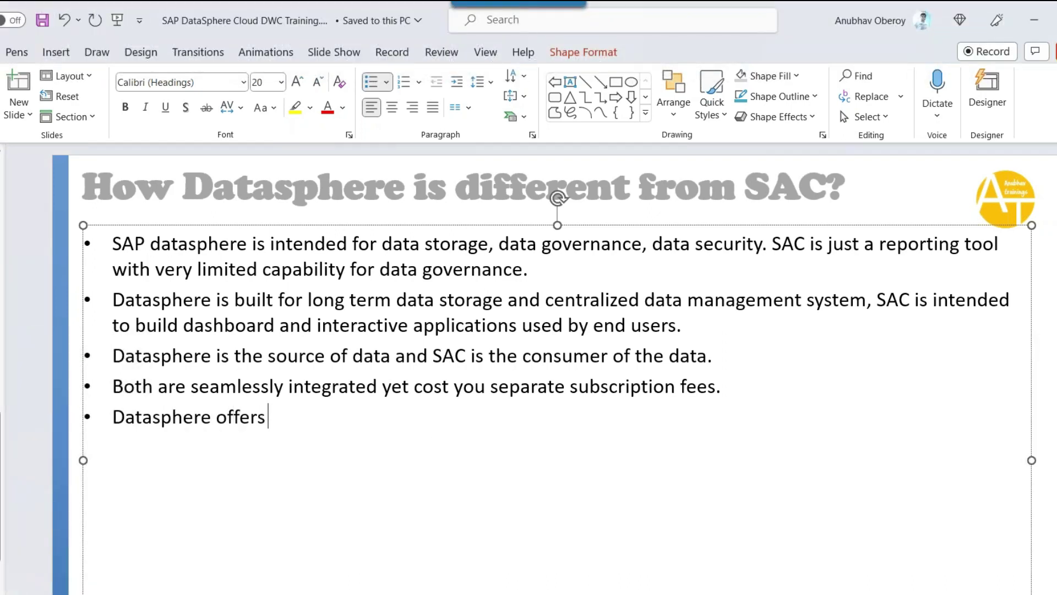
type(" the capabi")
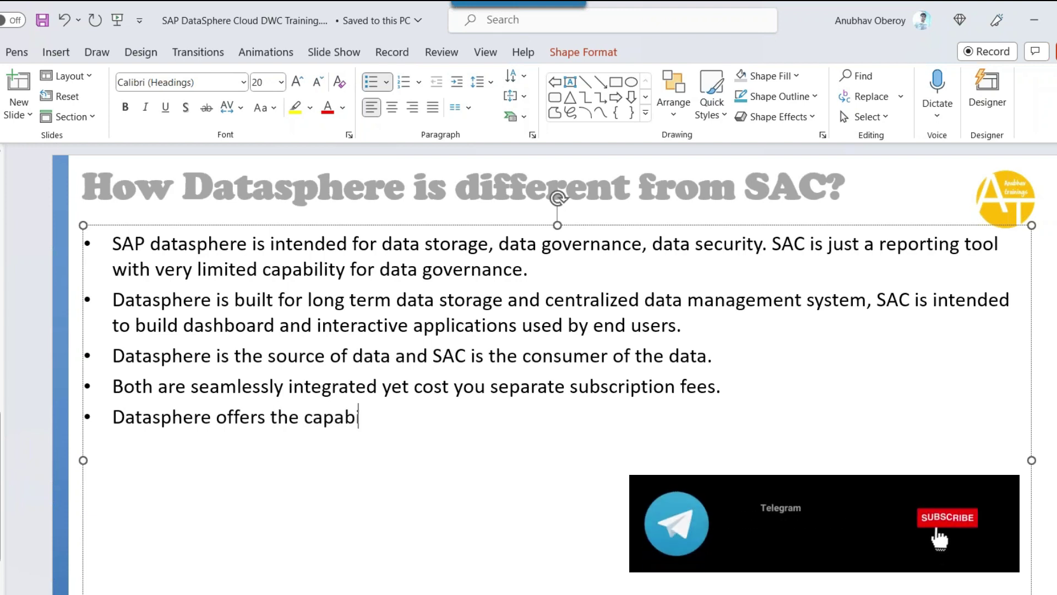
type("lity for ET")
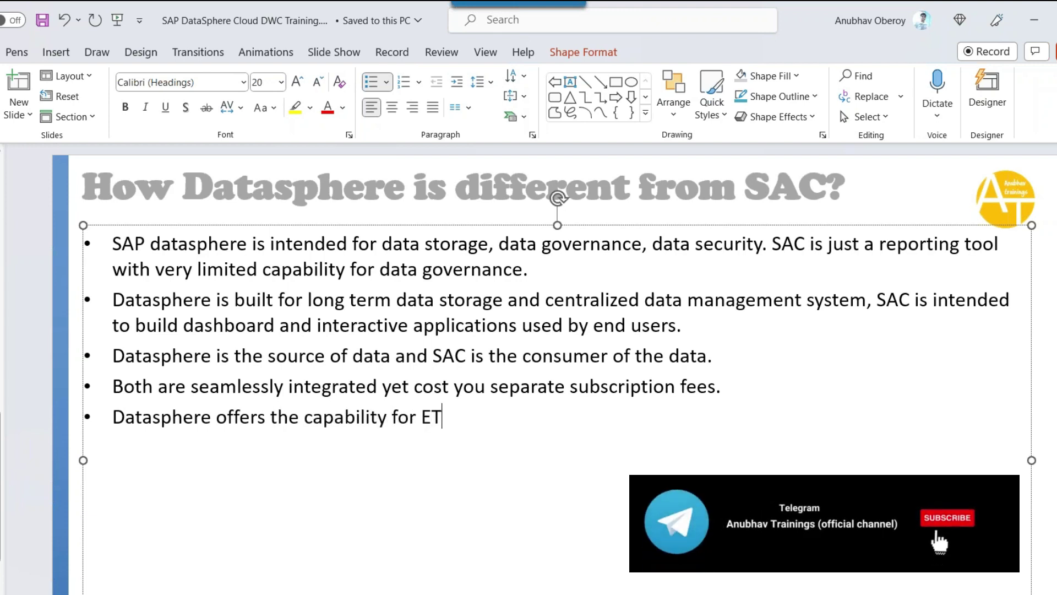
type("L and c")
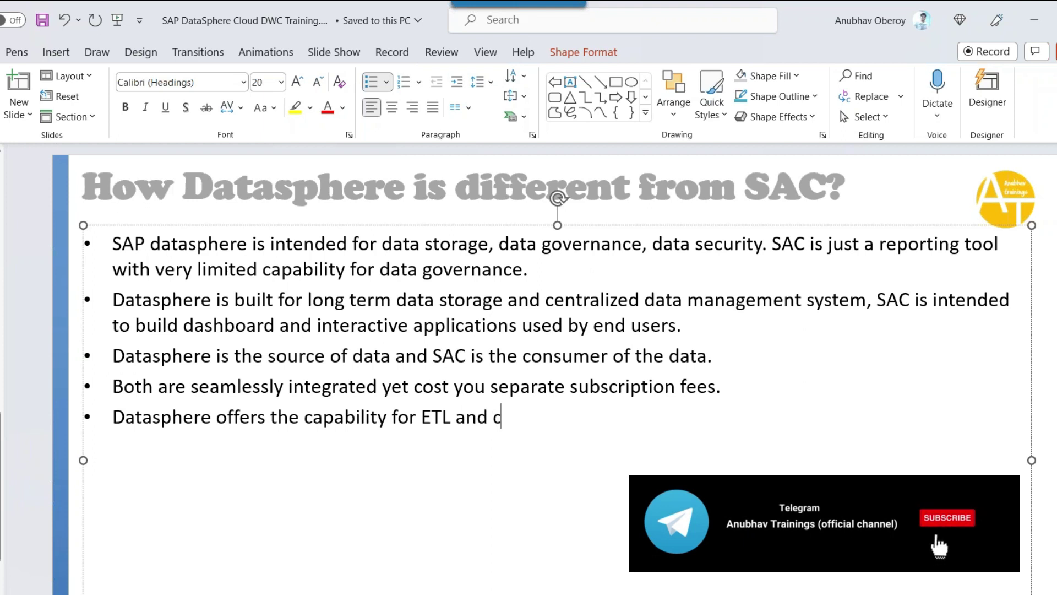
type("omplex repl")
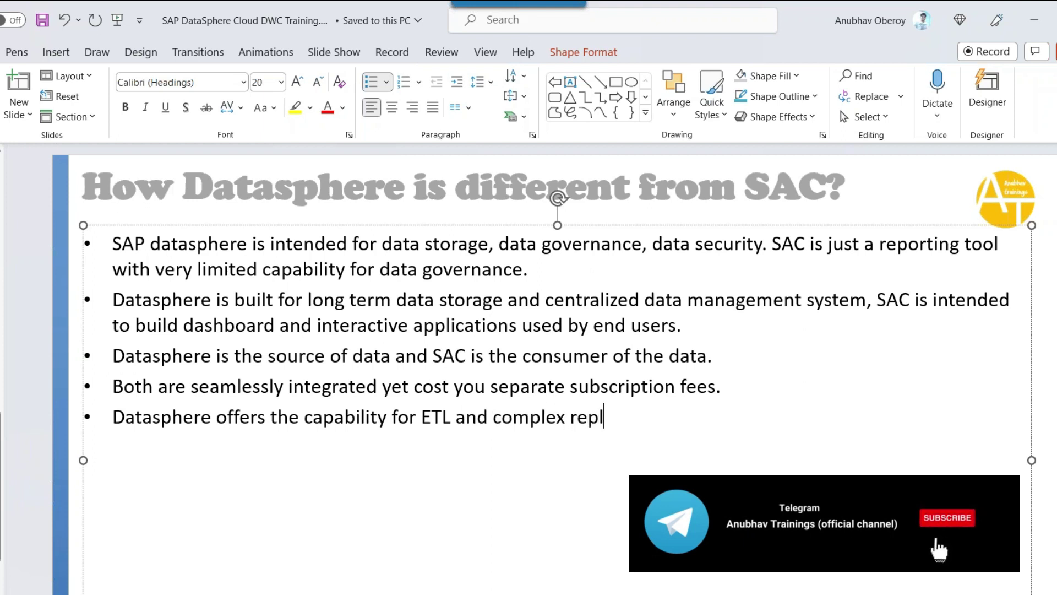
type("ication flow")
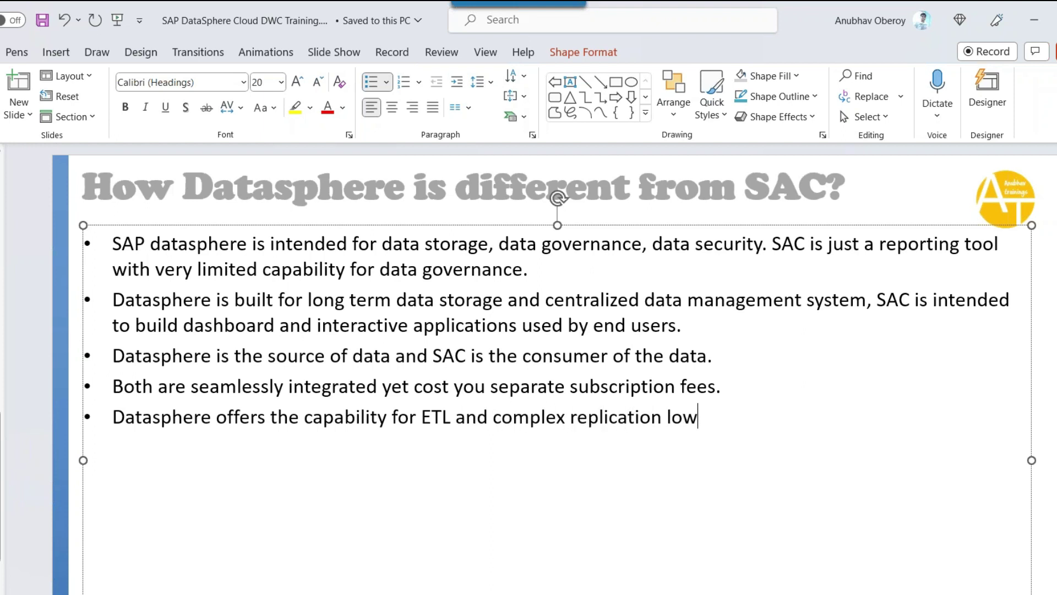
key("BackSpace")
key("BackSpace")
key("BackSpace")
type("flows byt")
key("BackSpace")
key("BackSpace")
type("ut S")
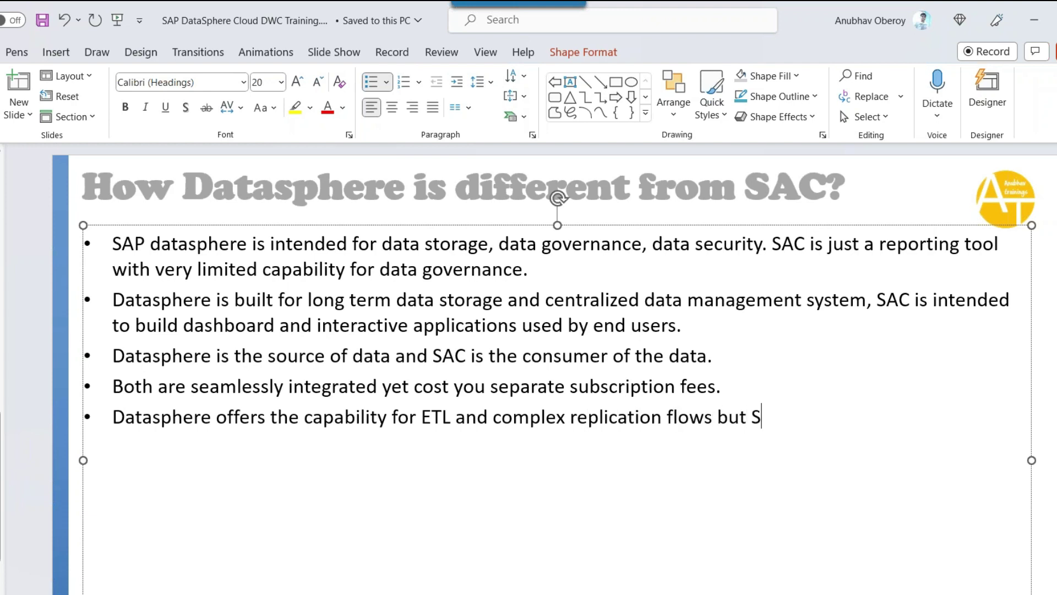
type("AC do not offer it")
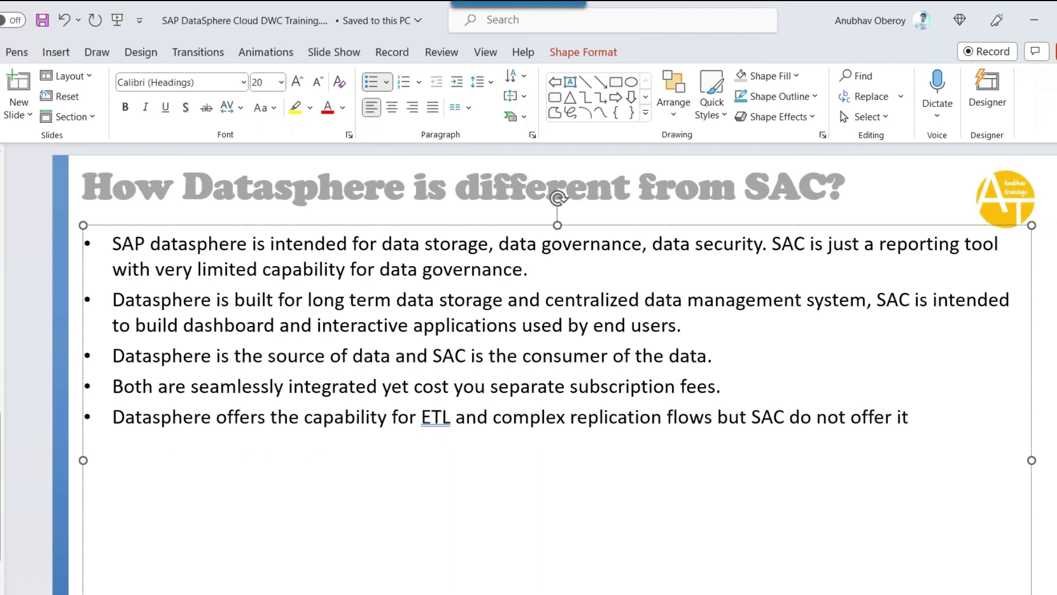
Add a new bullet: 'Datasphere offers also advance modeling choices to choose from and categorization of the…'.
key("Return")
type("Datsp")
key("BackSpace")
key("BackSpace")
type("asphere off")
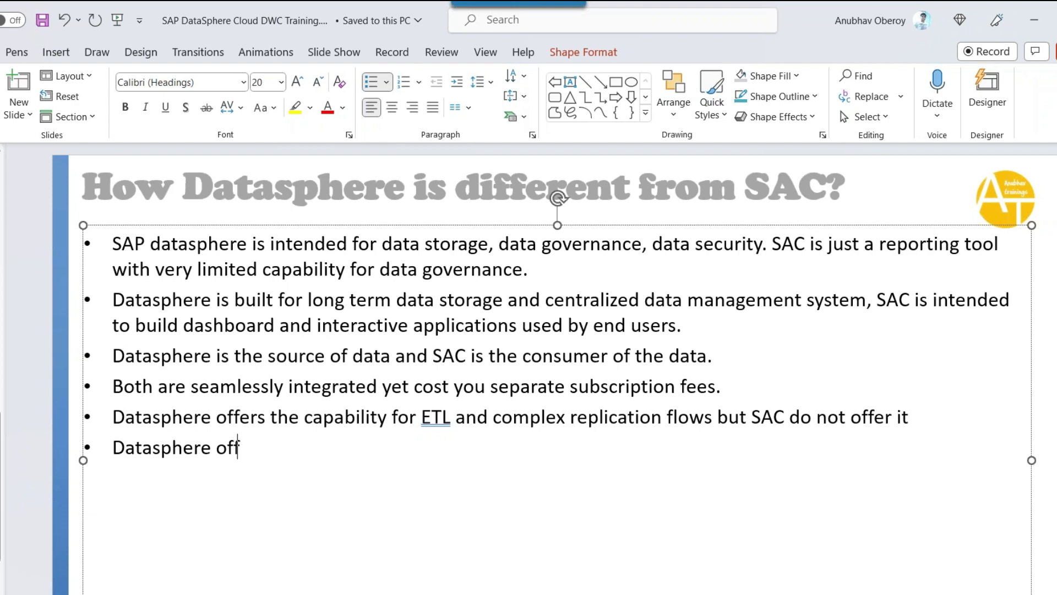
type("ers also advance mo")
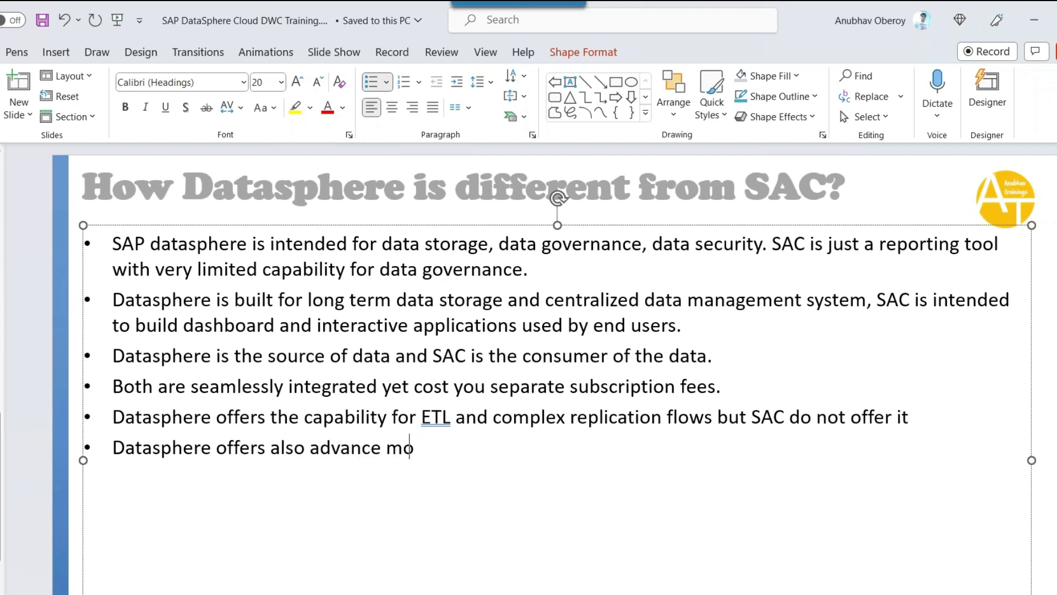
type("deling ch")
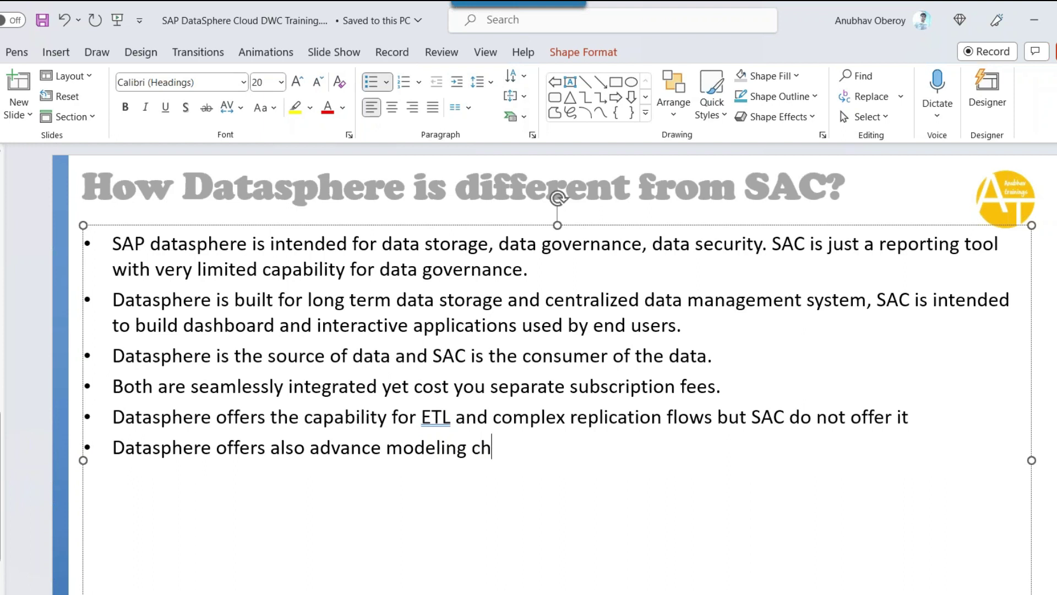
type("oices to choos")
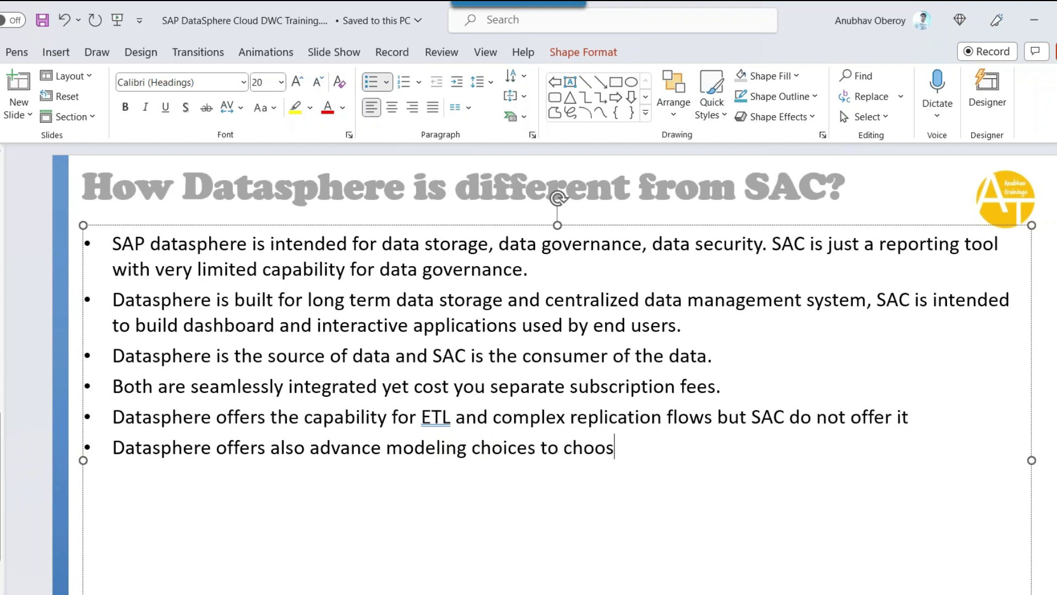
type("e from and ")
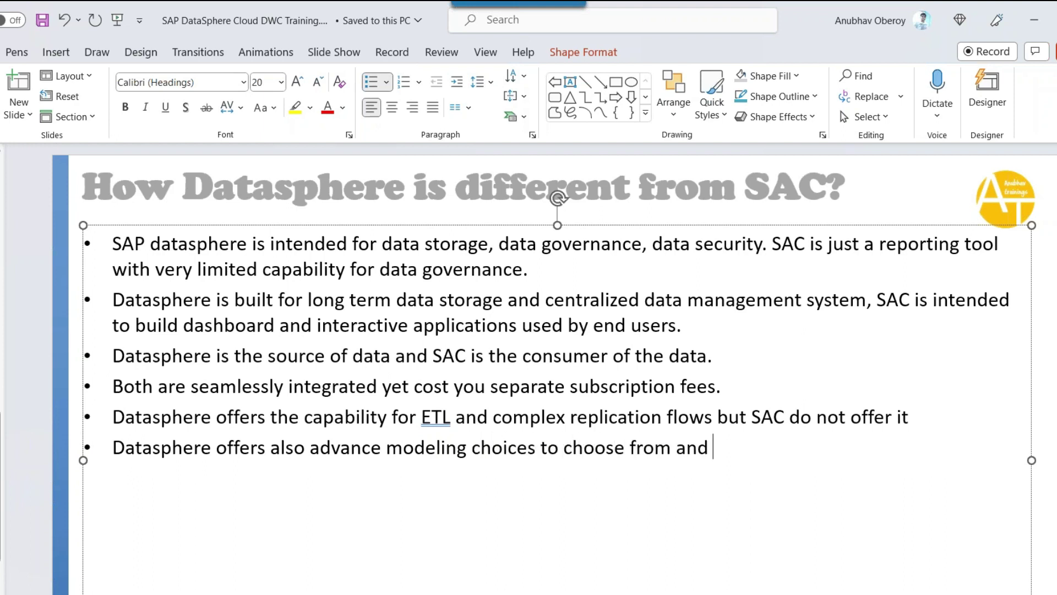
type("categoriz")
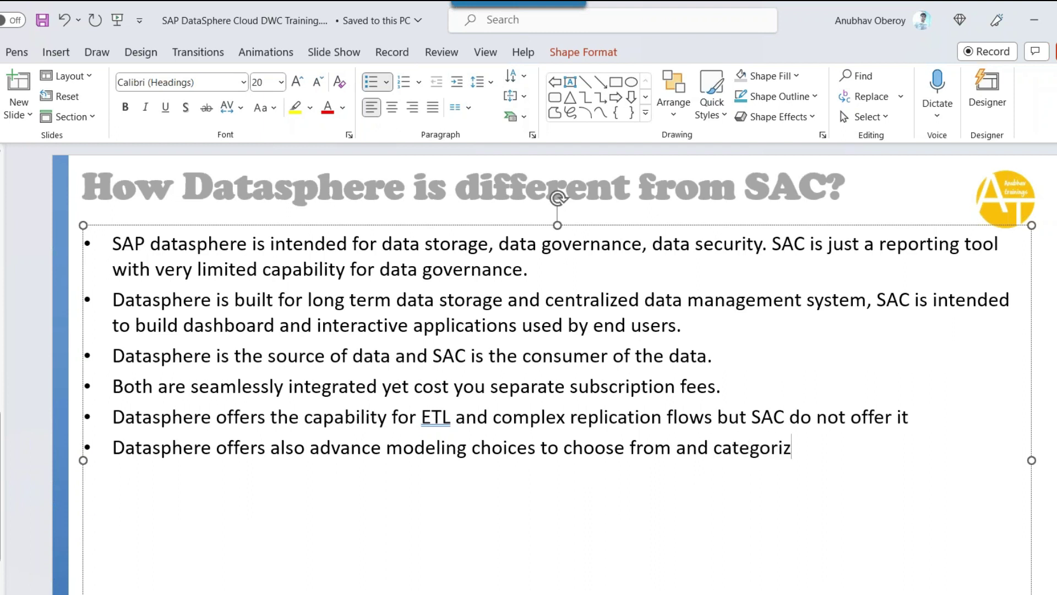
type("ation of the data.")
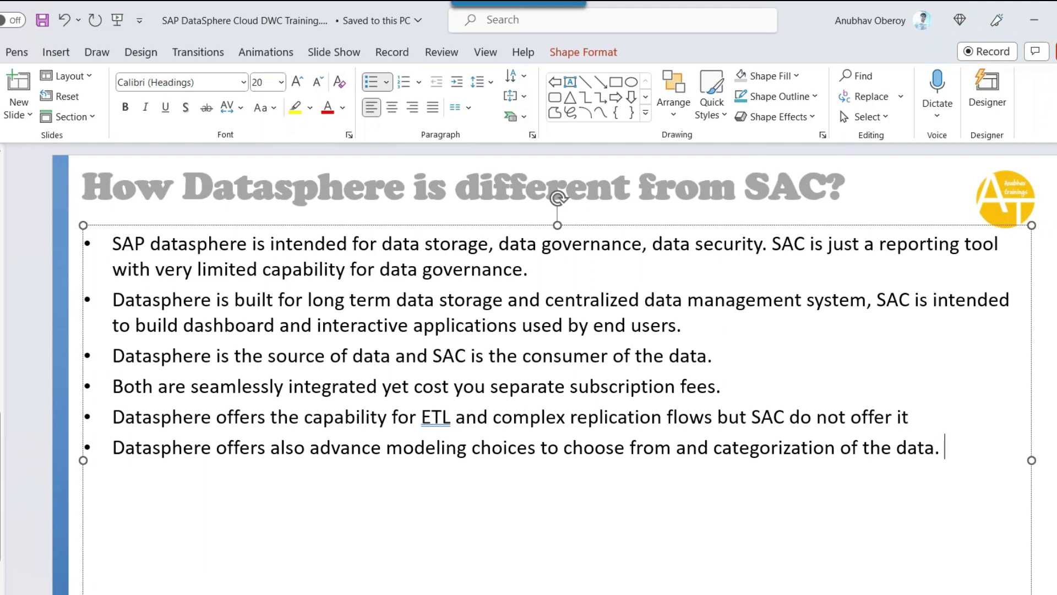
type(" SAC do n")
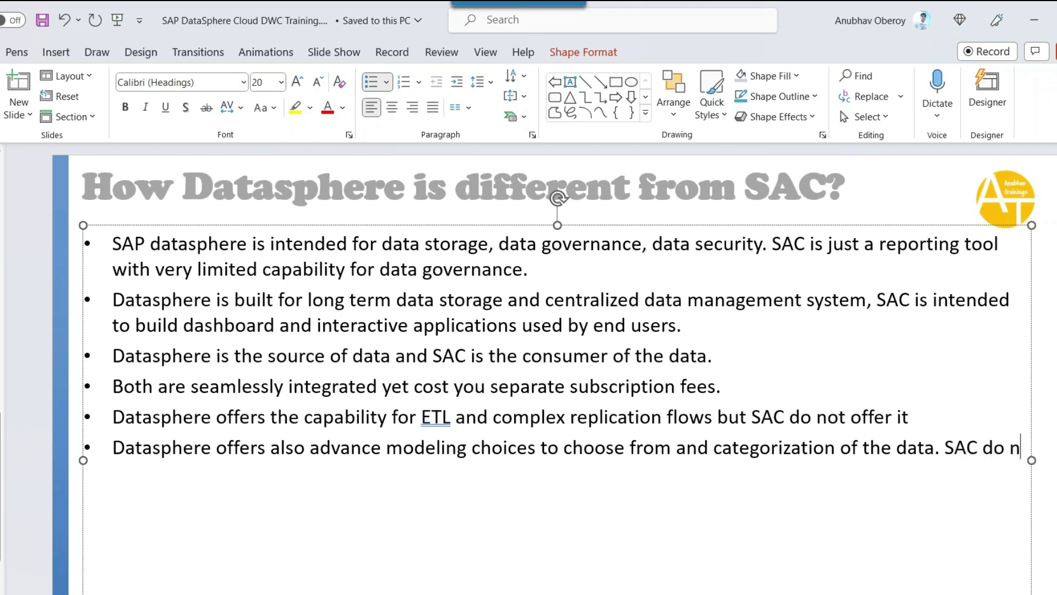
type("ot offer the ")
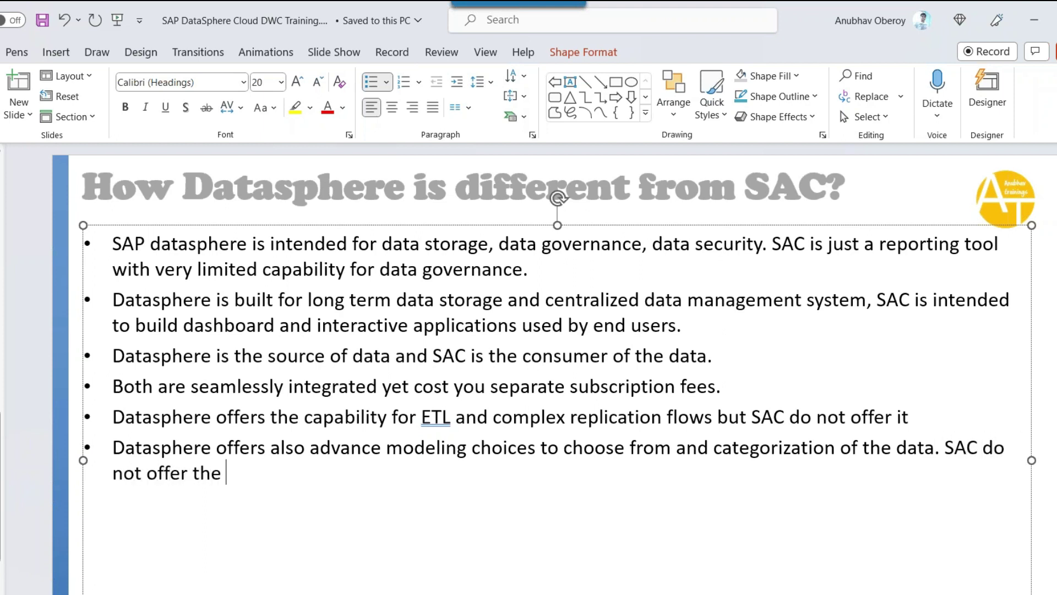
type("advanced ")
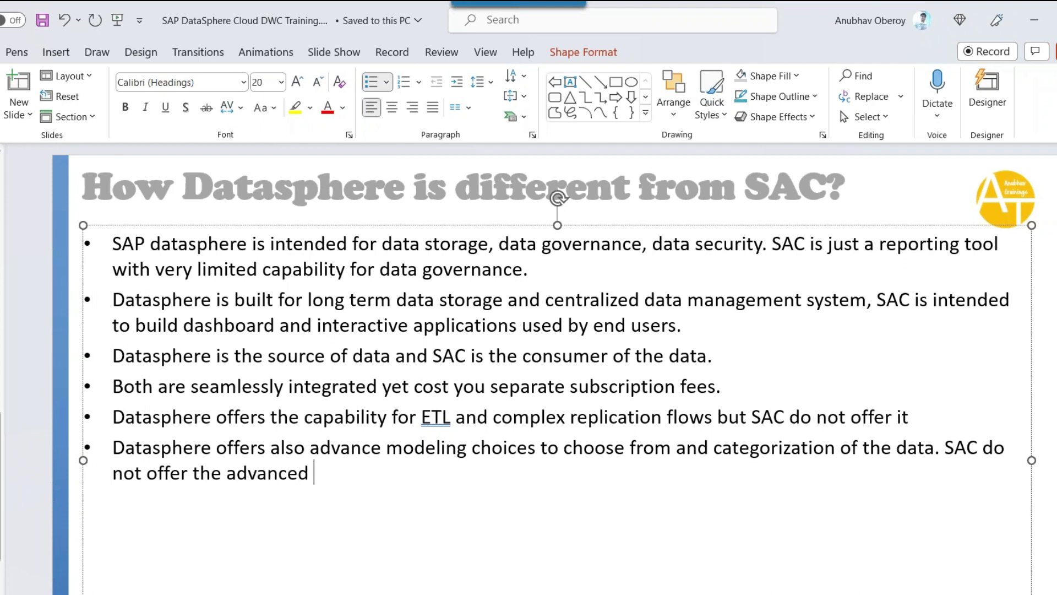
type("modeling.")
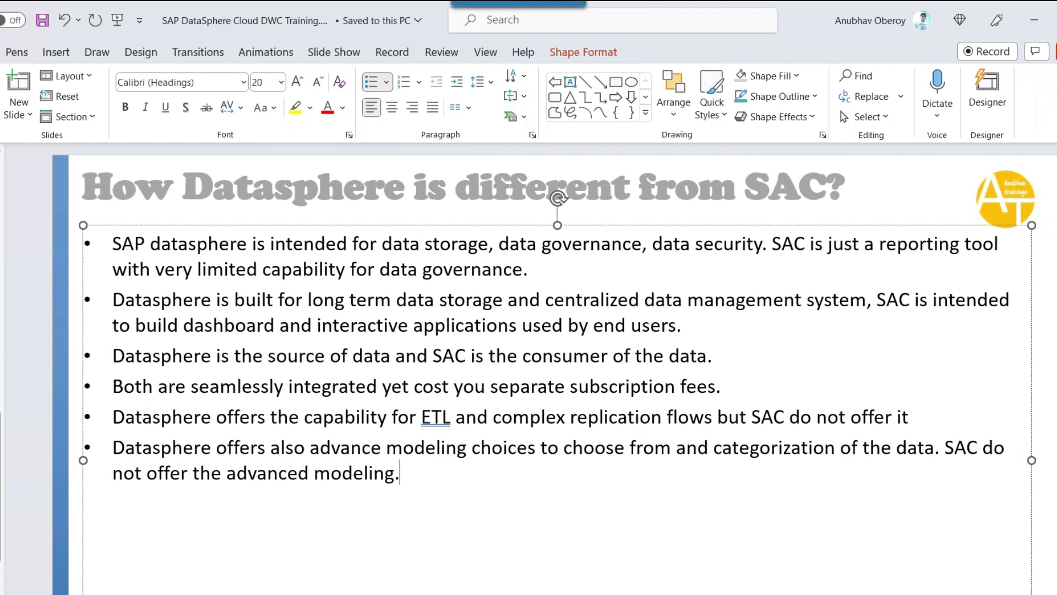
Add a bullet: 'Datasphere comparatively have high volume and usage of memory as compared to SAC.'.
key("Return")
type("Datsp")
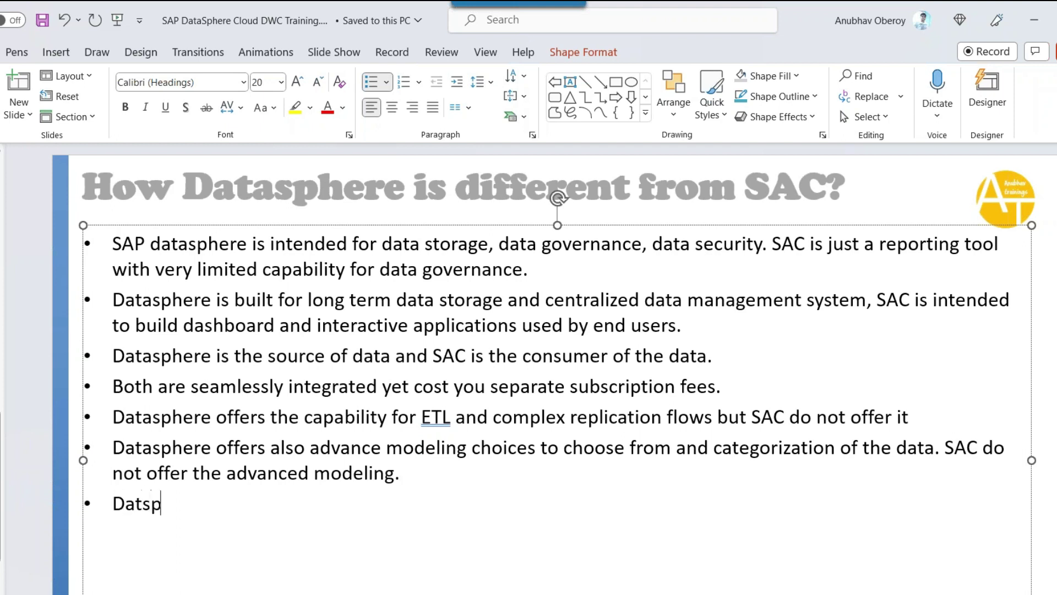
type("here")
key("BackSpace")
key("BackSpace")
key("BackSpace")
key("BackSpace")
key("BackSpace")
key("BackSpace")
key("BackSpace")
type("asphere com")
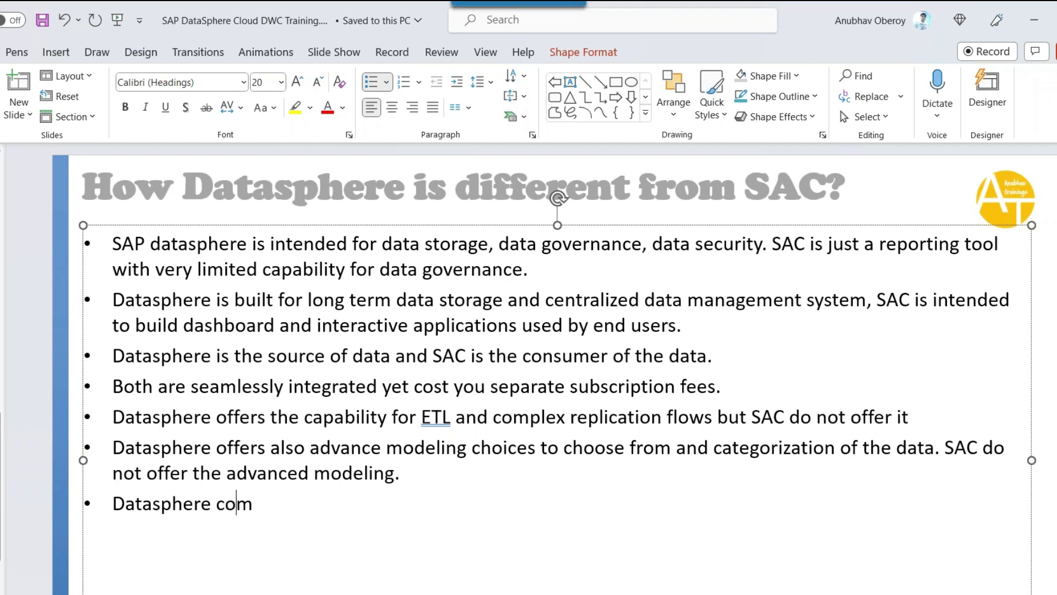
type("pari")
key("BackSpace")
key("BackSpace")
key("BackSpace")
key("BackSpace")
type("paritively")
type("ha")
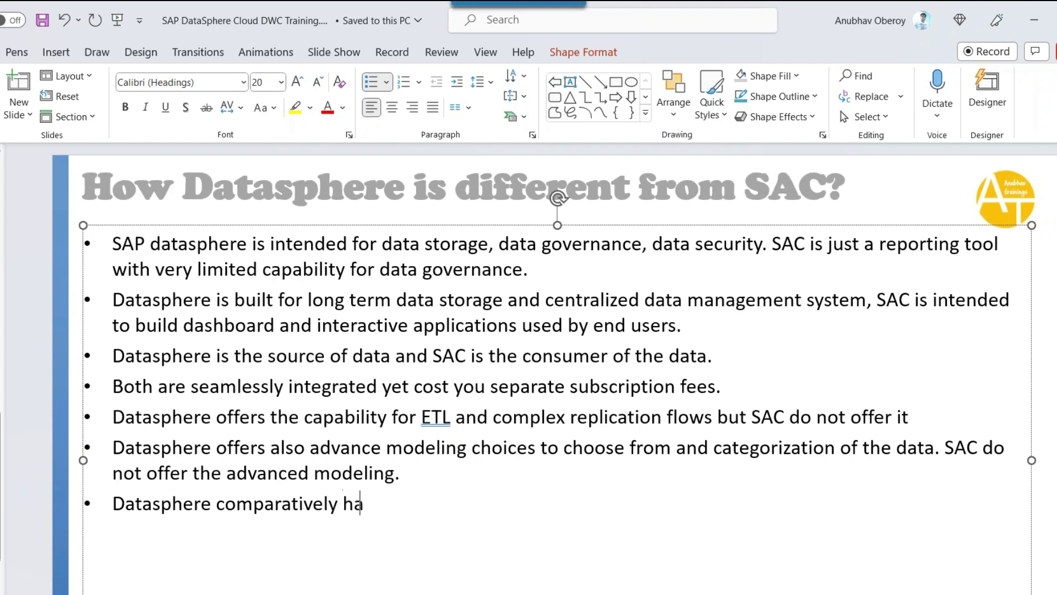
type("ve high volume")
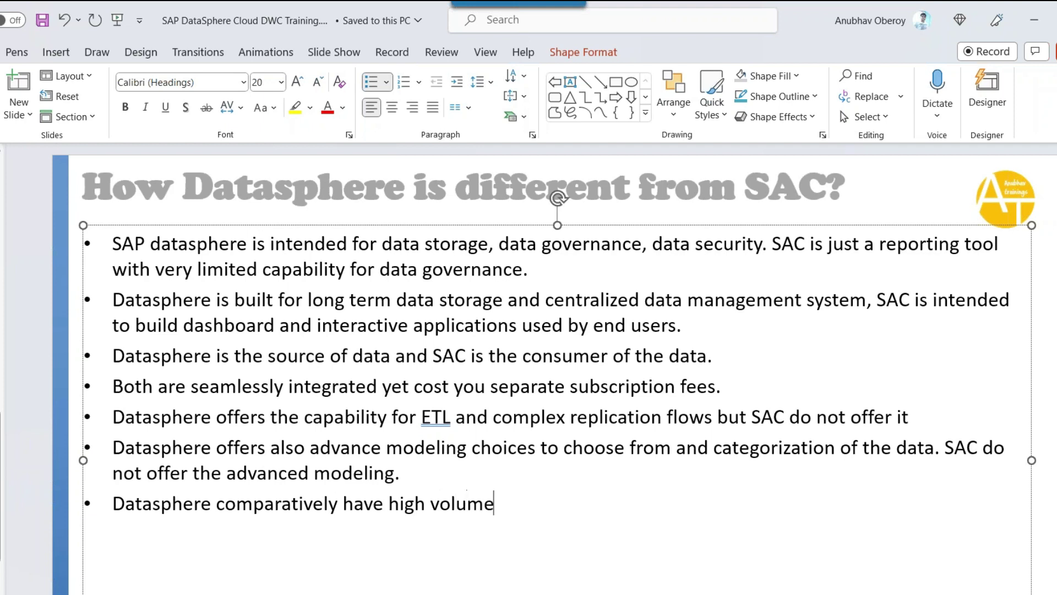
type(" and usage of m")
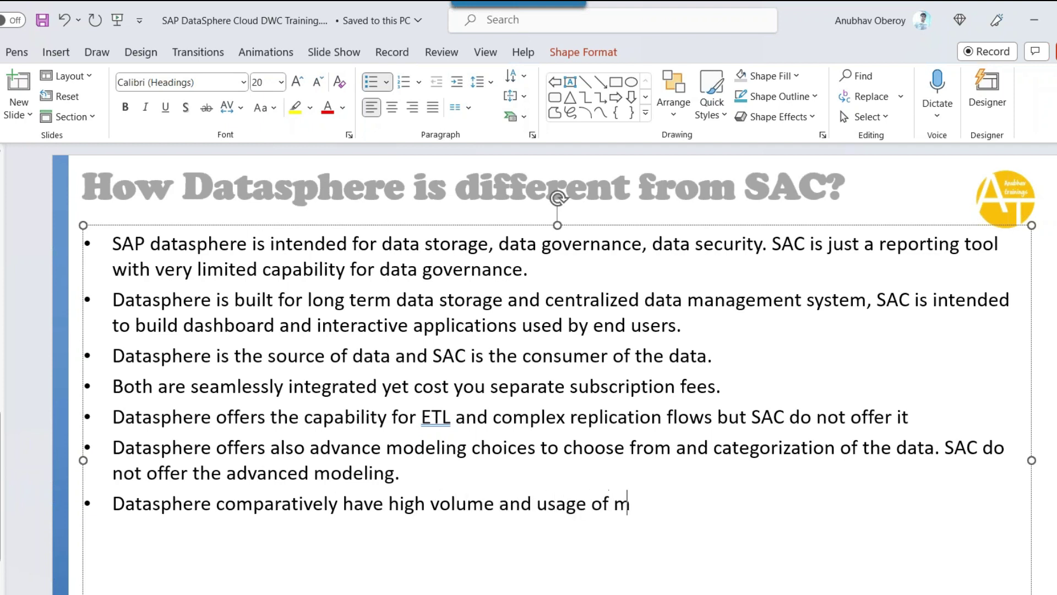
type("emory as ")
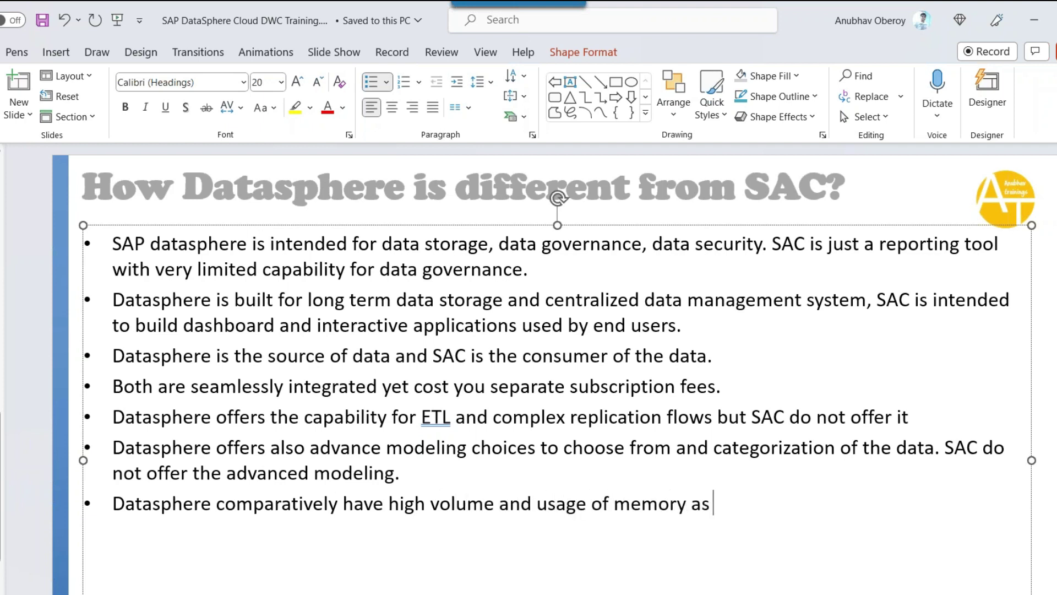
type("compared to SAC.")
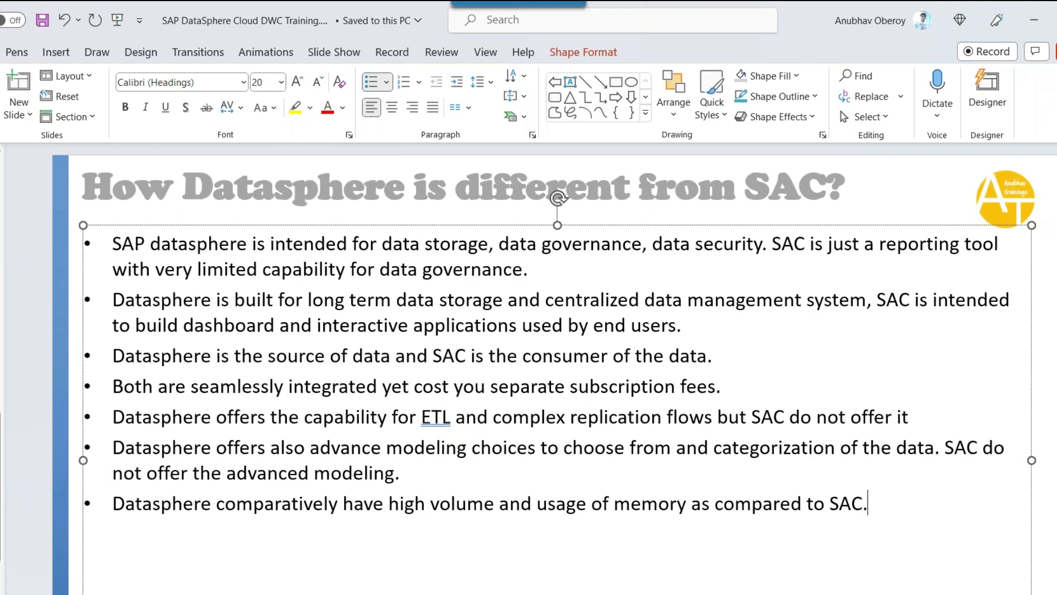
Add a final bullet: 'We can integrate both solutions back and forth.'.
key("Return")
type("We can inetgrat")
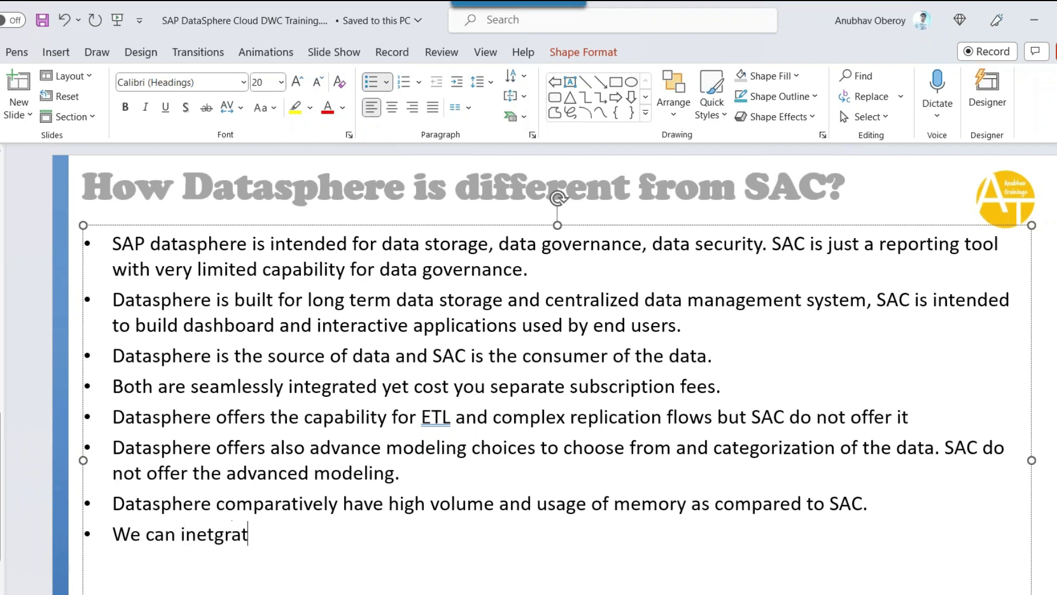
type("e both sol")
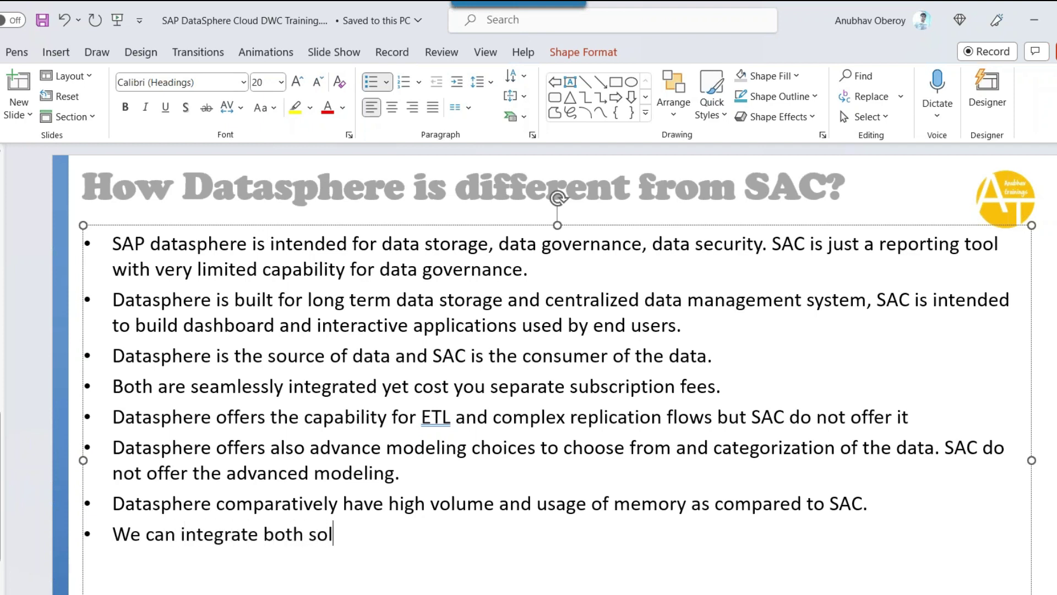
key("BackSpace")
type("lutions back and forth.")
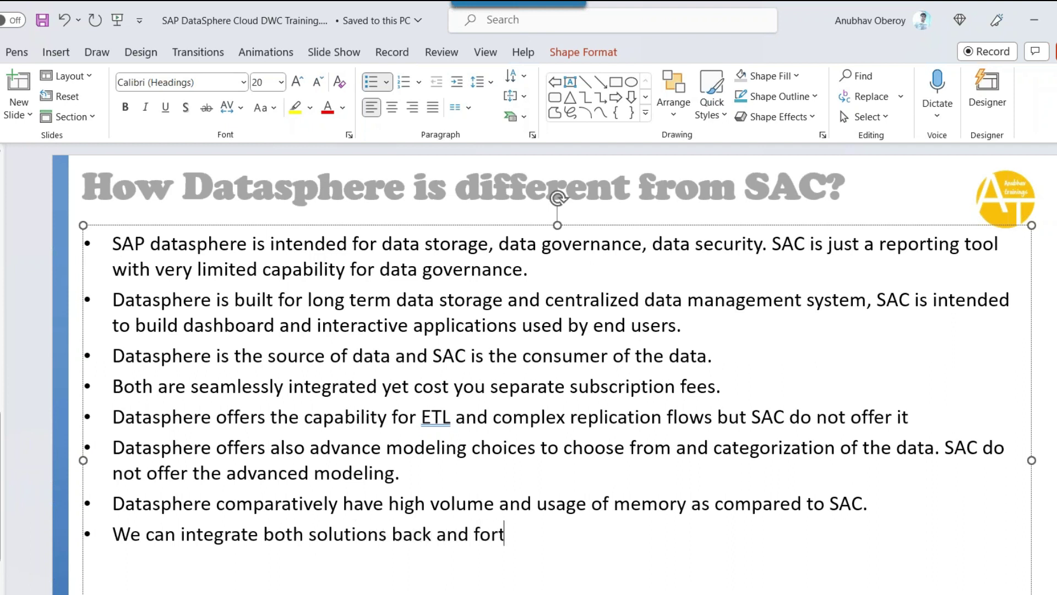